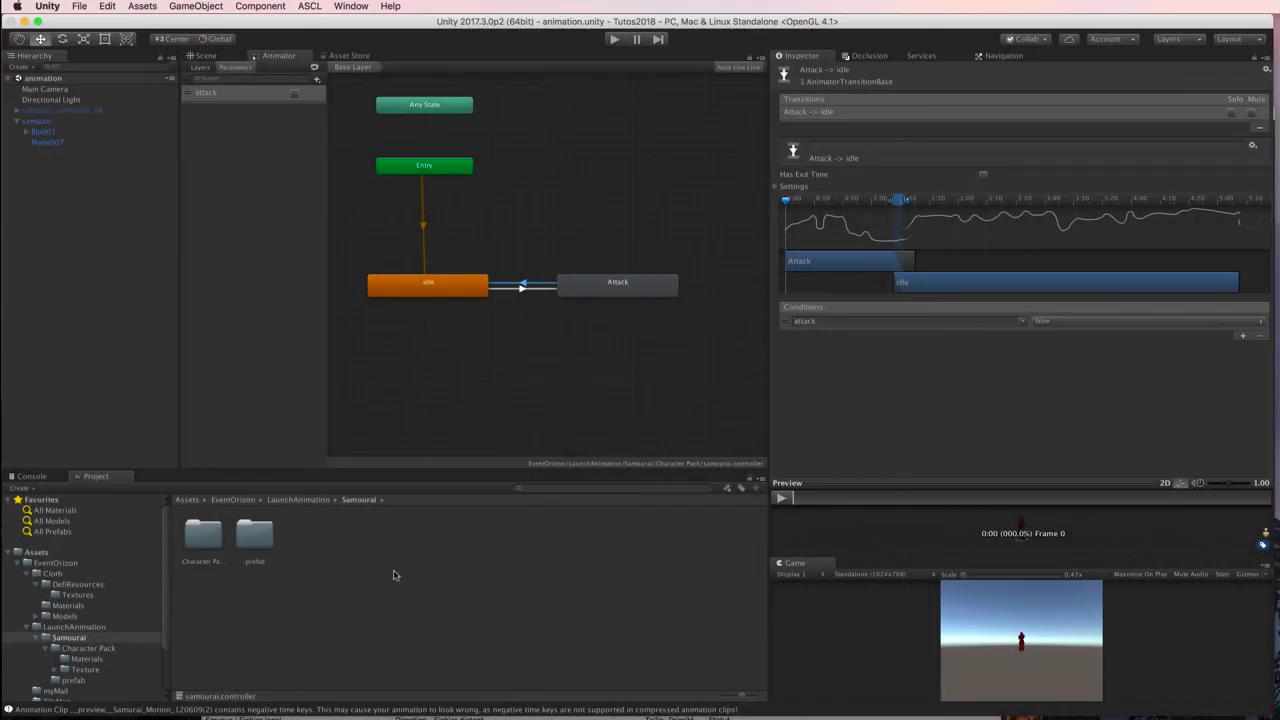
# - Create a new C# script in the Samourai folder and name it animatorSamourai
pyautogui.rightClick(345, 548)
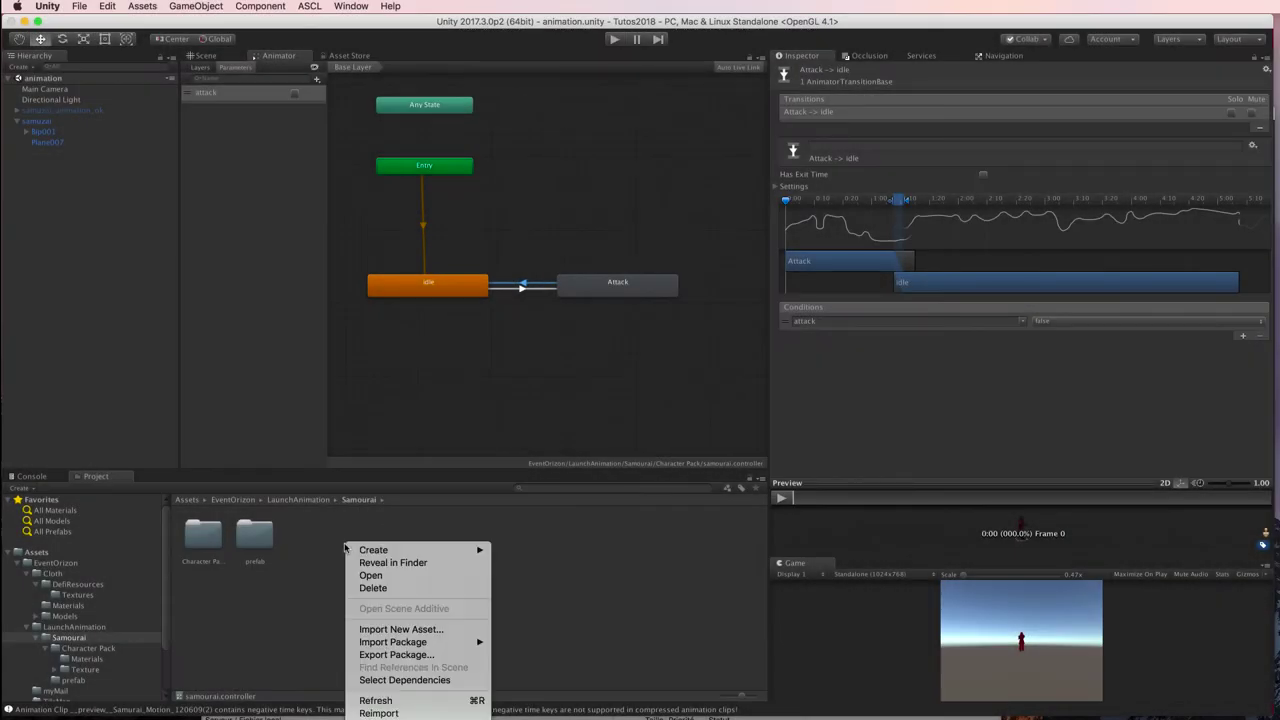
pyautogui.moveTo(372, 550)
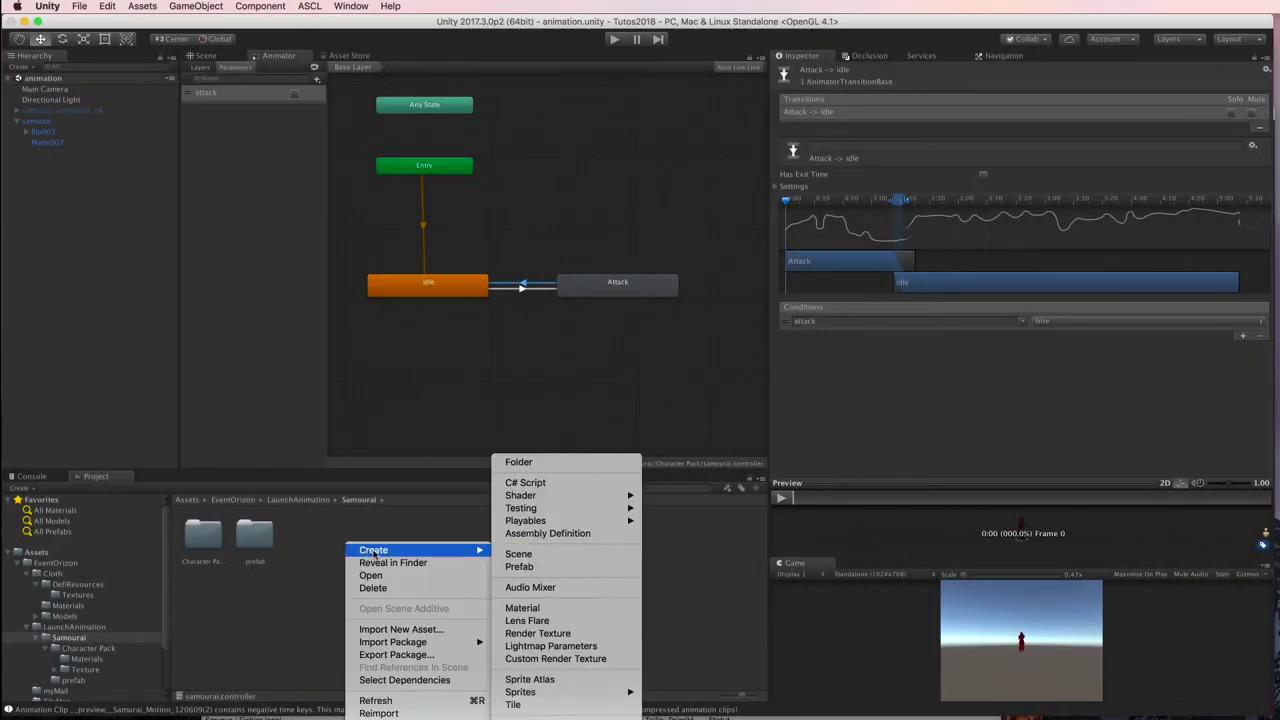
pyautogui.click(573, 489)
pyautogui.write('anim')
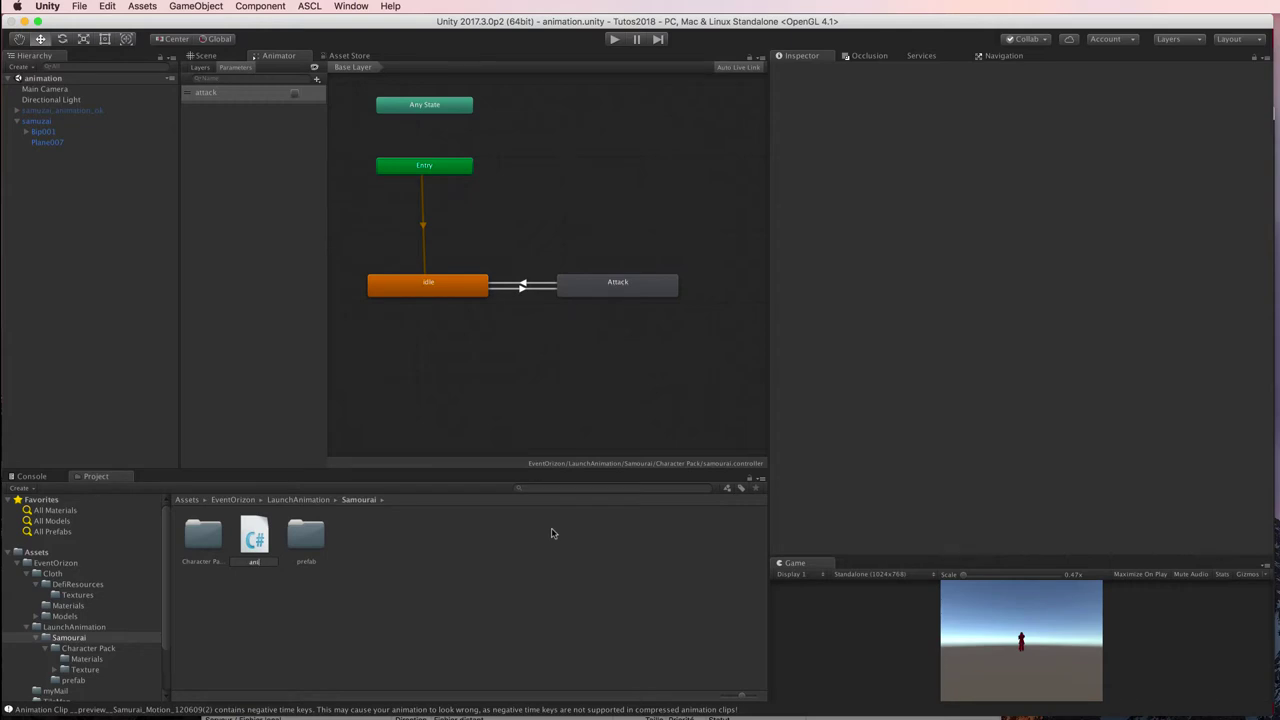
pyautogui.write('matio')
pyautogui.write('Samourai')
pyautogui.press('Return')
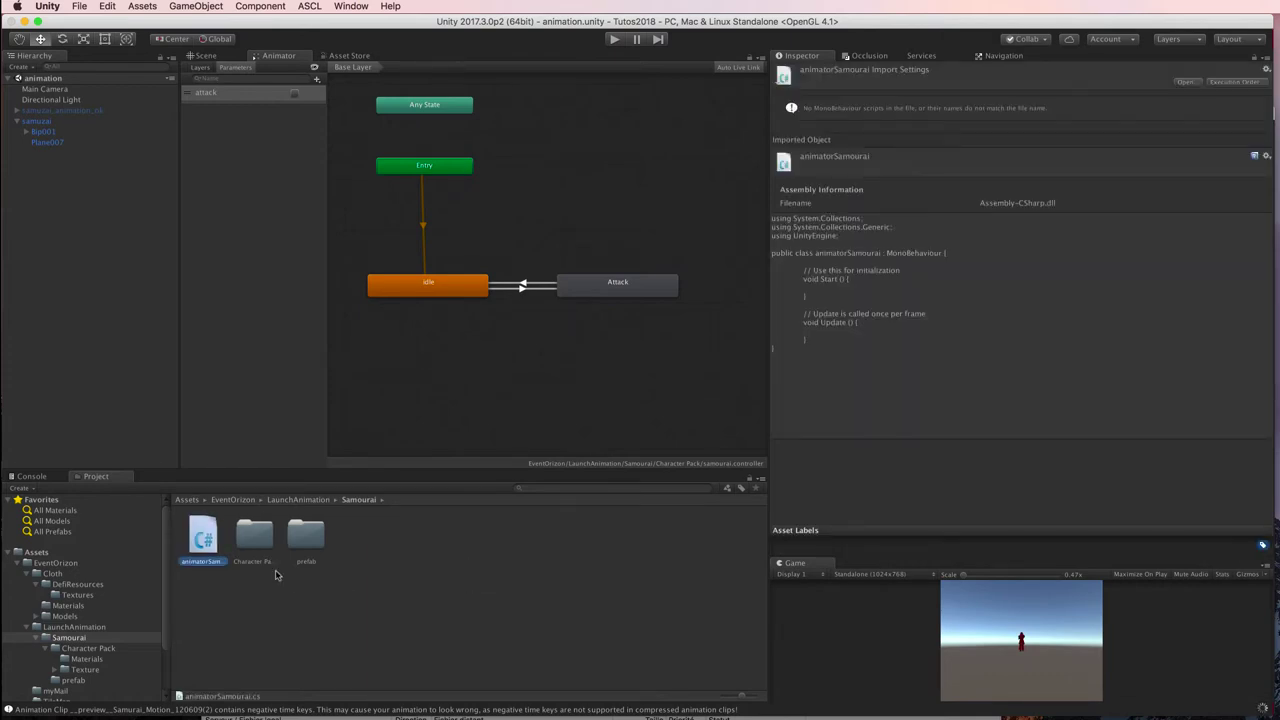
# - Drop animatorSamourai onto the samourai object, then open it in Visual Studio via Edit Script
pyautogui.moveTo(208, 548); pyautogui.dragTo(37, 121)
pyautogui.click(37, 121)
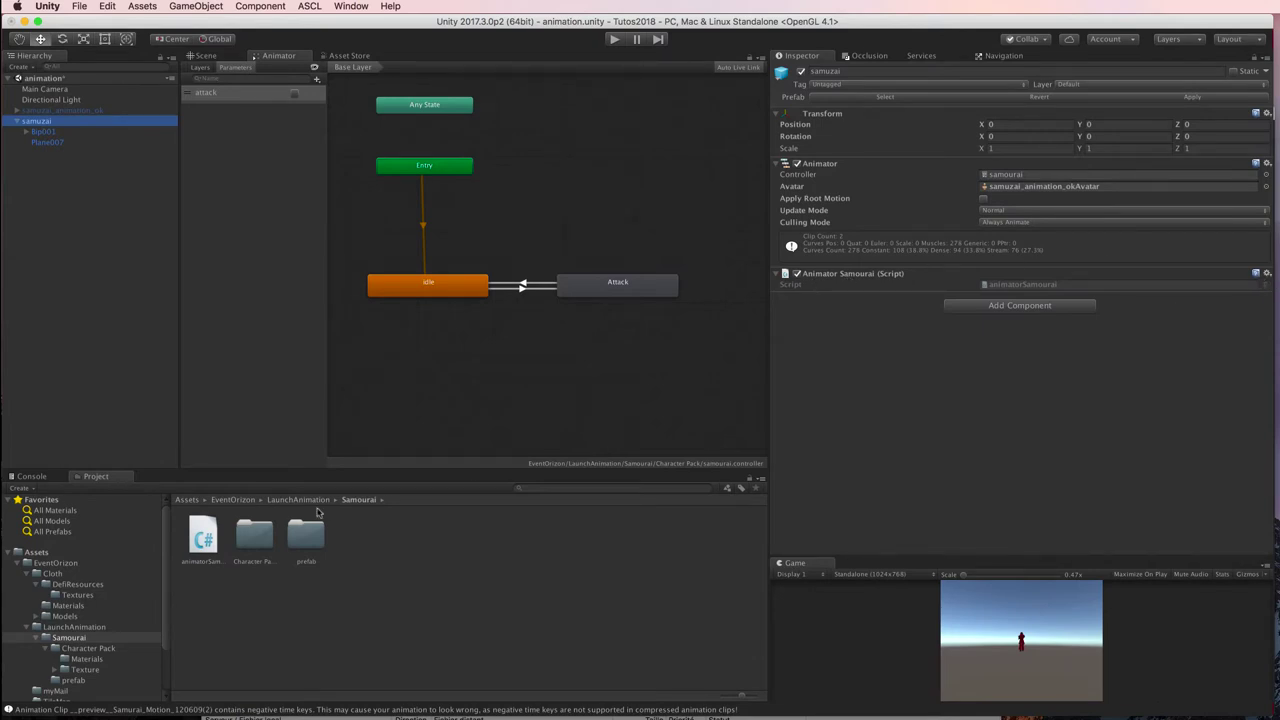
pyautogui.click(1266, 273)
pyautogui.click(1269, 378)
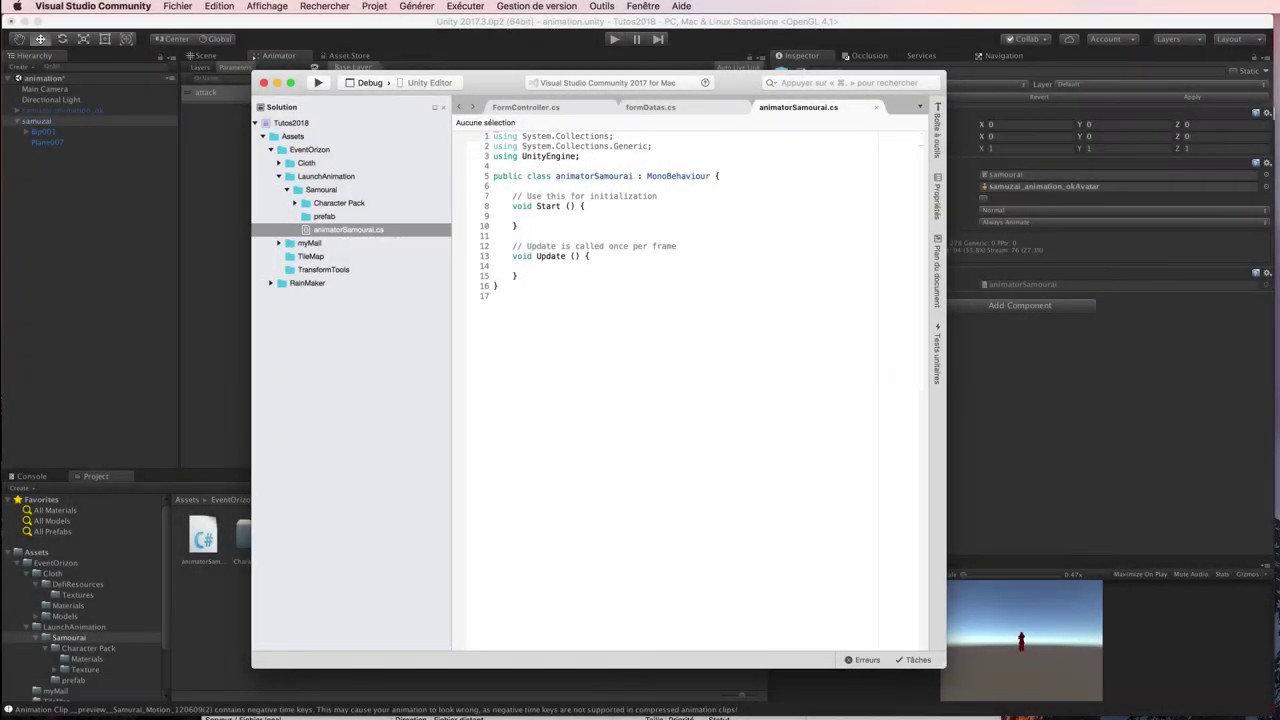
# - Declare a private Animator field named anim above Start()
pyautogui.click(680, 189)
pyautogui.press('Return')
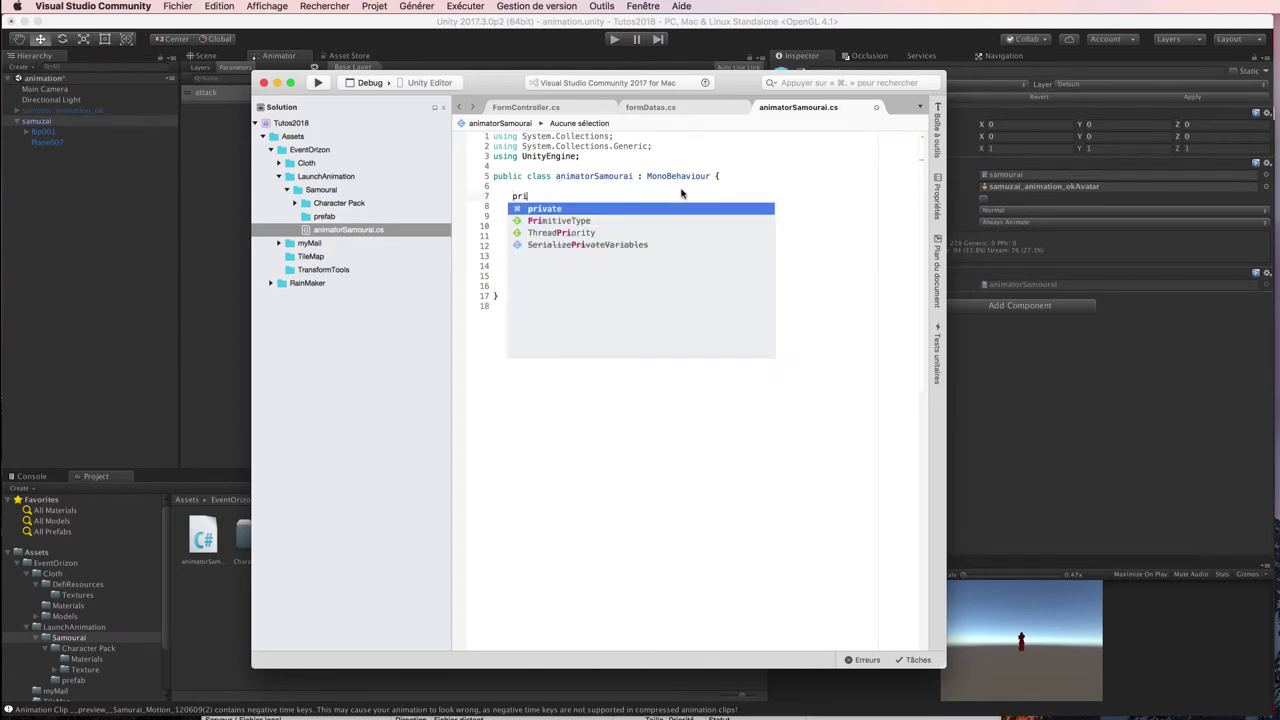
pyautogui.write('private Nami')
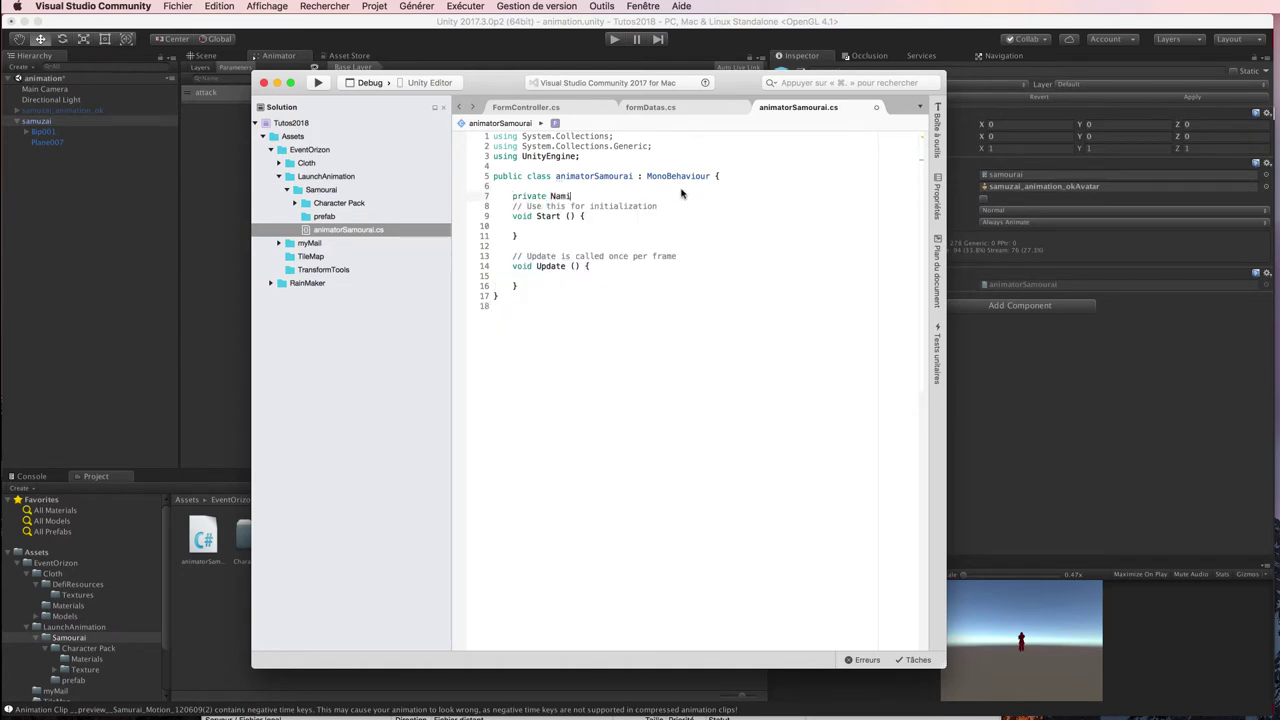
pyautogui.press('BackSpace')
pyautogui.press('BackSpace')
pyautogui.press('BackSpace')
pyautogui.write('Ani')
pyautogui.write('mator anim')
pyautogui.write(';')
pyautogui.press('Return')
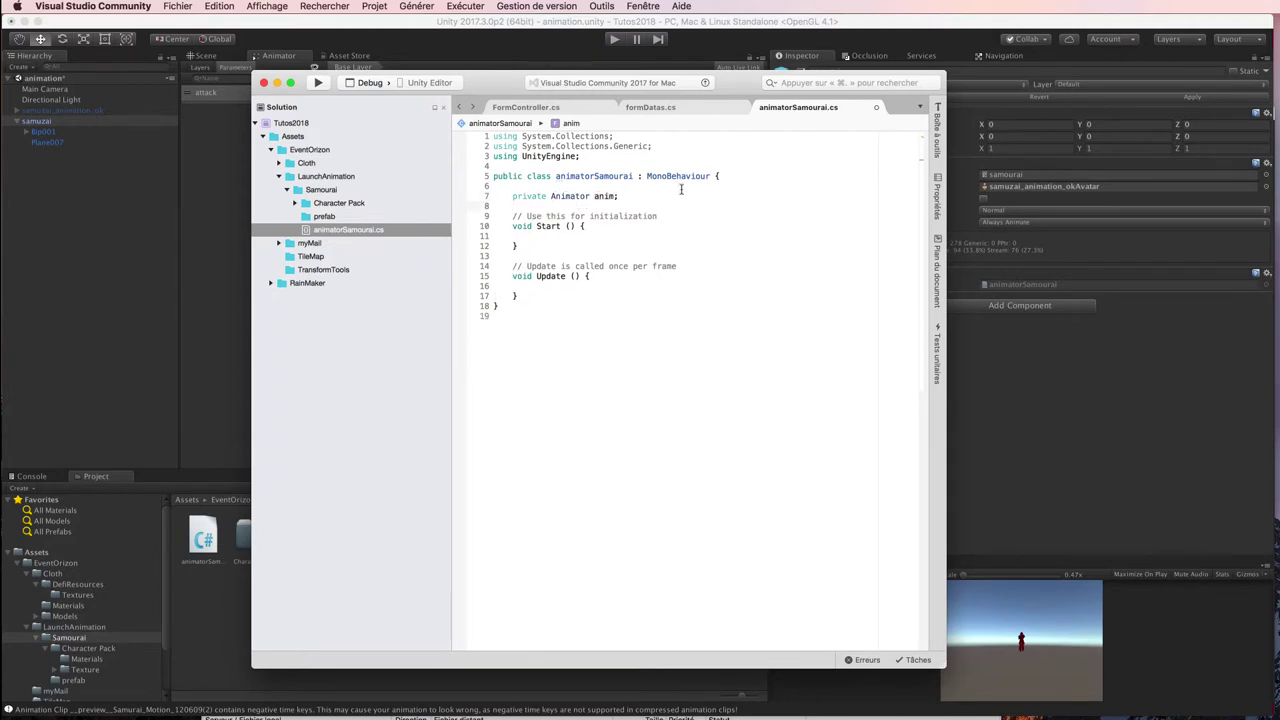
# - Inside Start(), write anim = GetComponent<Animator>();
pyautogui.click(566, 234)
pyautogui.write('anim =')
pyautogui.write(' GetCom')
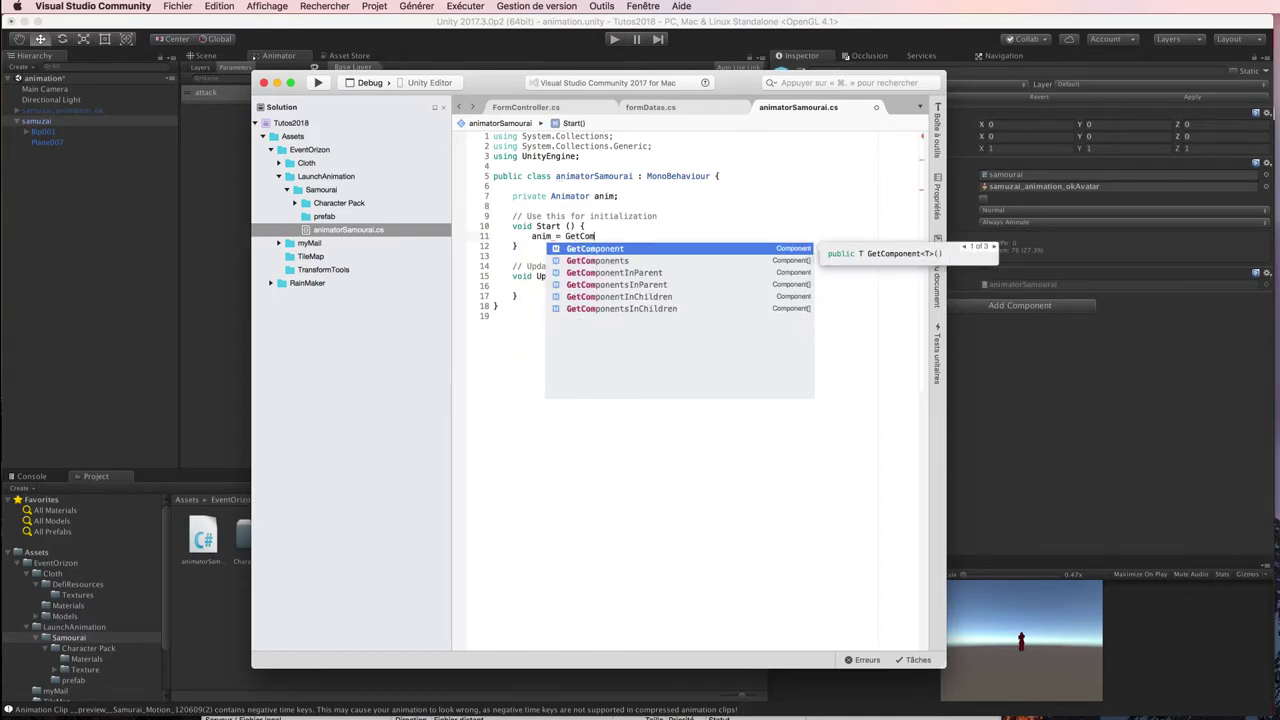
pyautogui.write('ponent(')
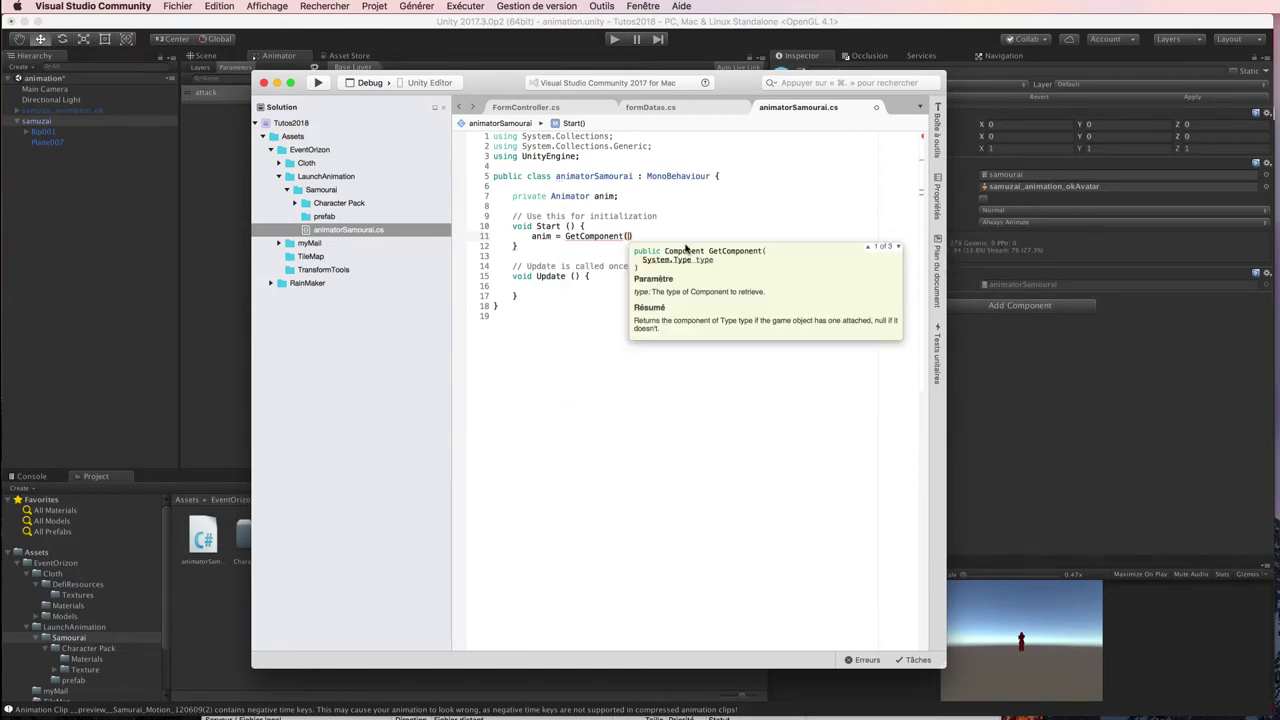
pyautogui.click(625, 236)
pyautogui.write('<')
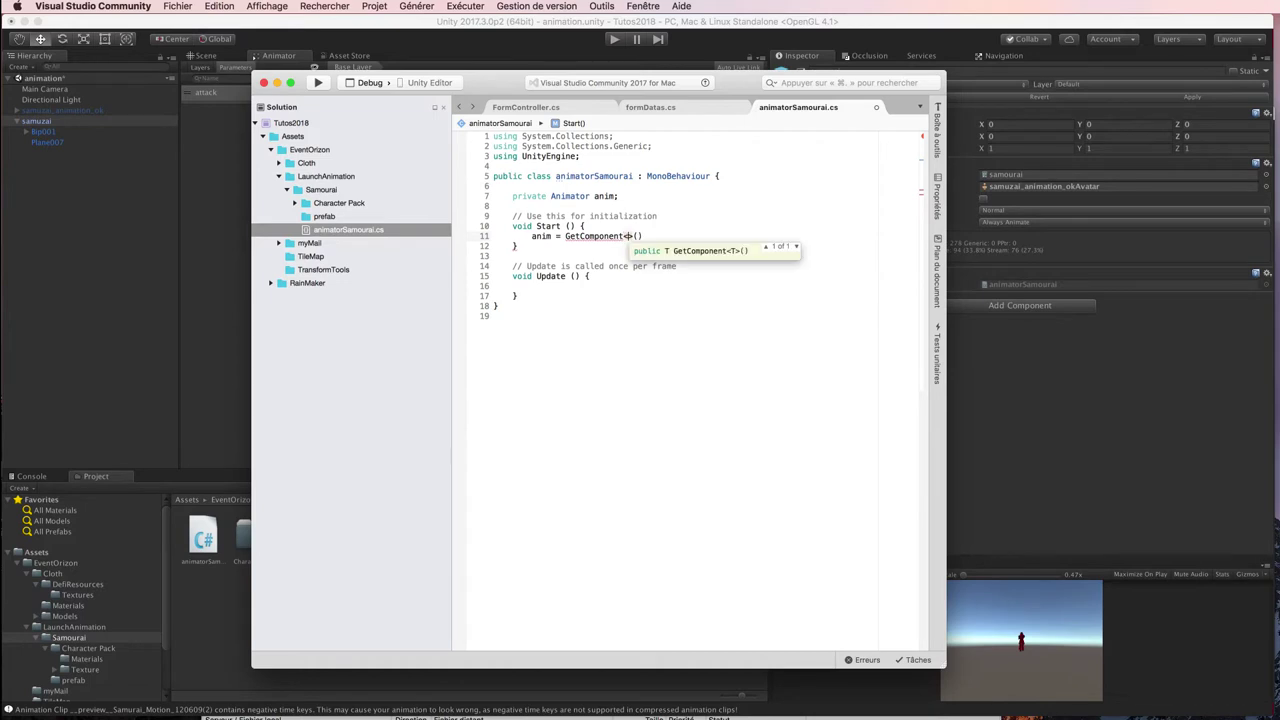
pyautogui.write('Ana')
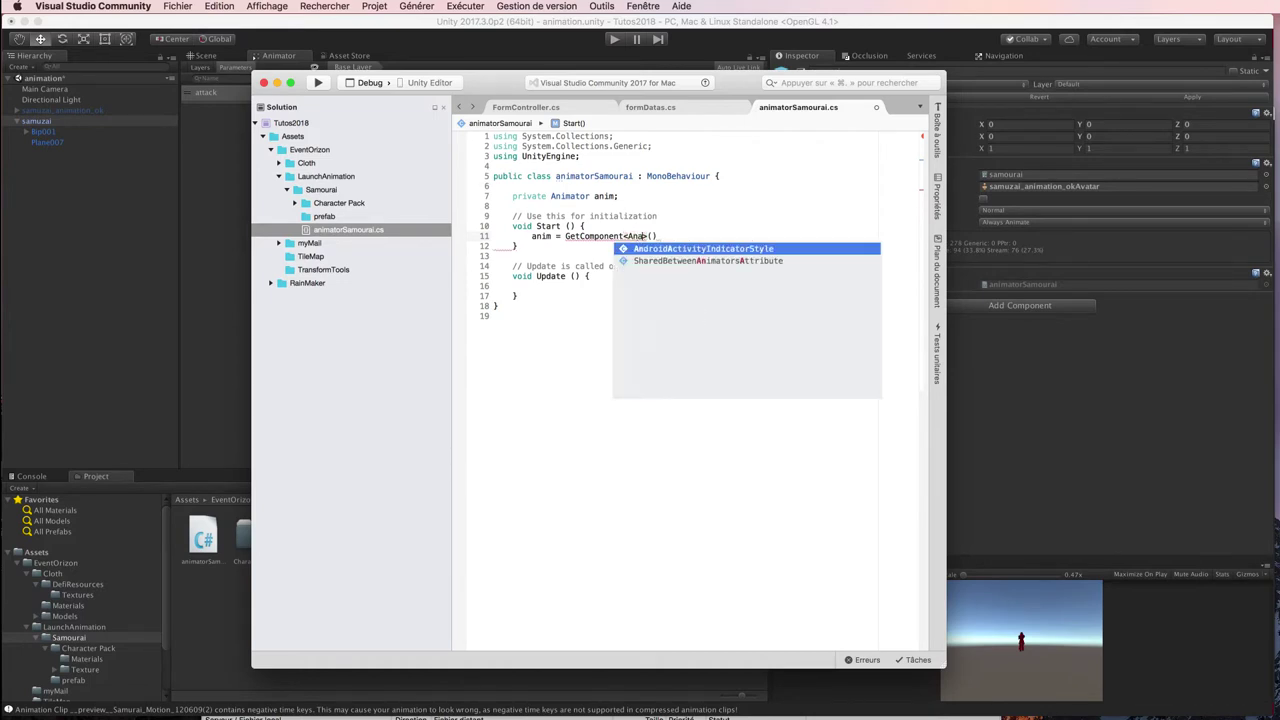
pyautogui.press('BackSpace')
pyautogui.write('i')
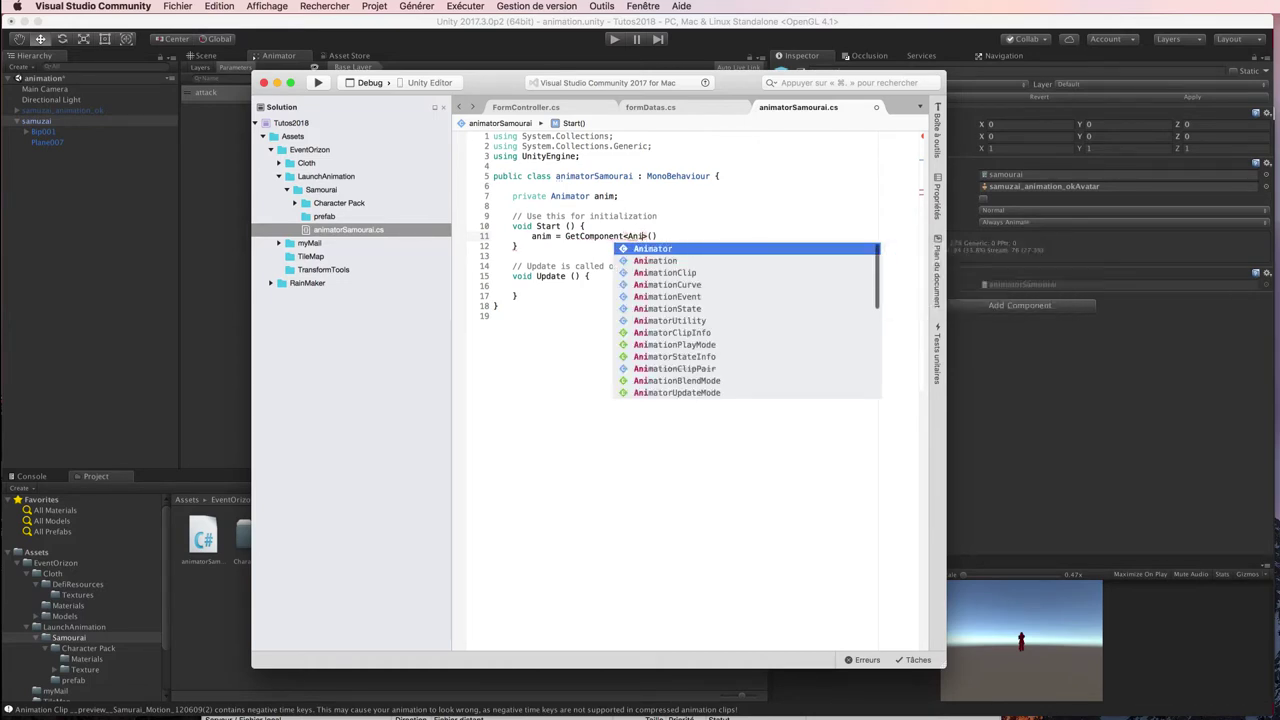
pyautogui.press('Return')
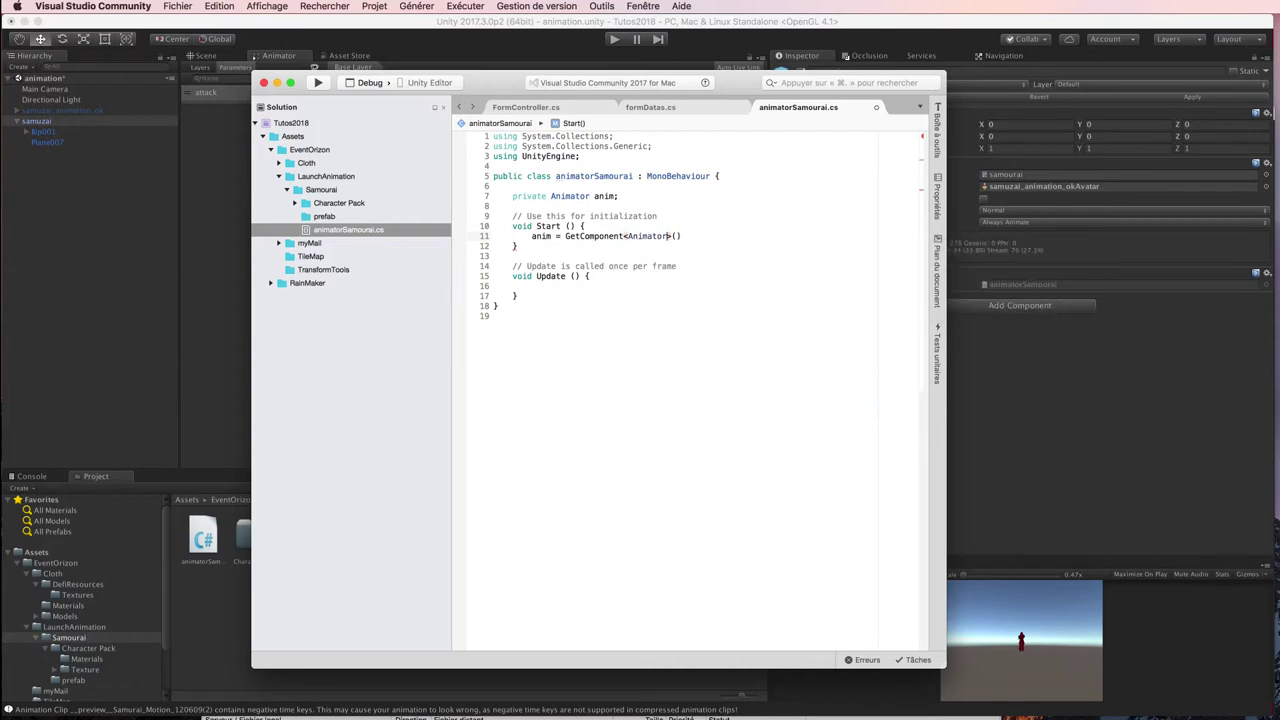
pyautogui.click(687, 235)
pyautogui.write(';')
pyautogui.click(540, 236)
# - Add an if (Input.GetKeyDown(KeyCode.Space)) condition inside Update()
pyautogui.click(596, 278)
pyautogui.press('Return')
pyautogui.press('Return')
pyautogui.write('if(I')
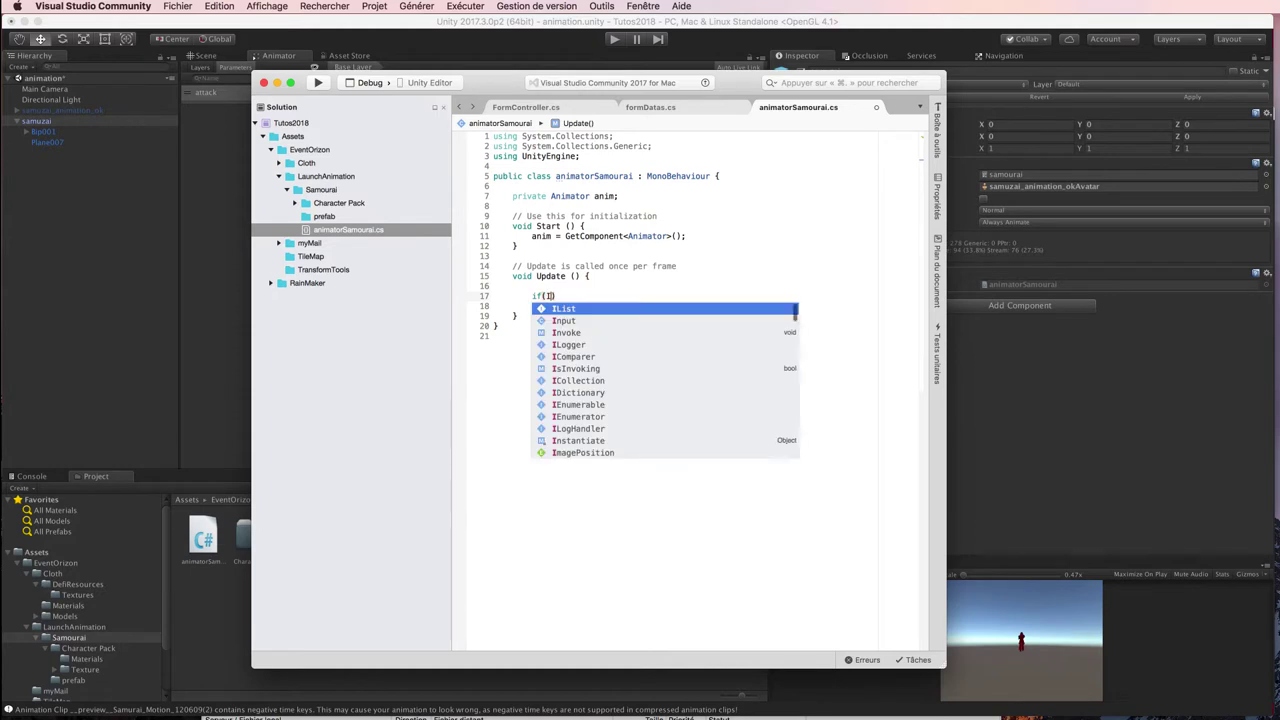
pyautogui.write('nput')
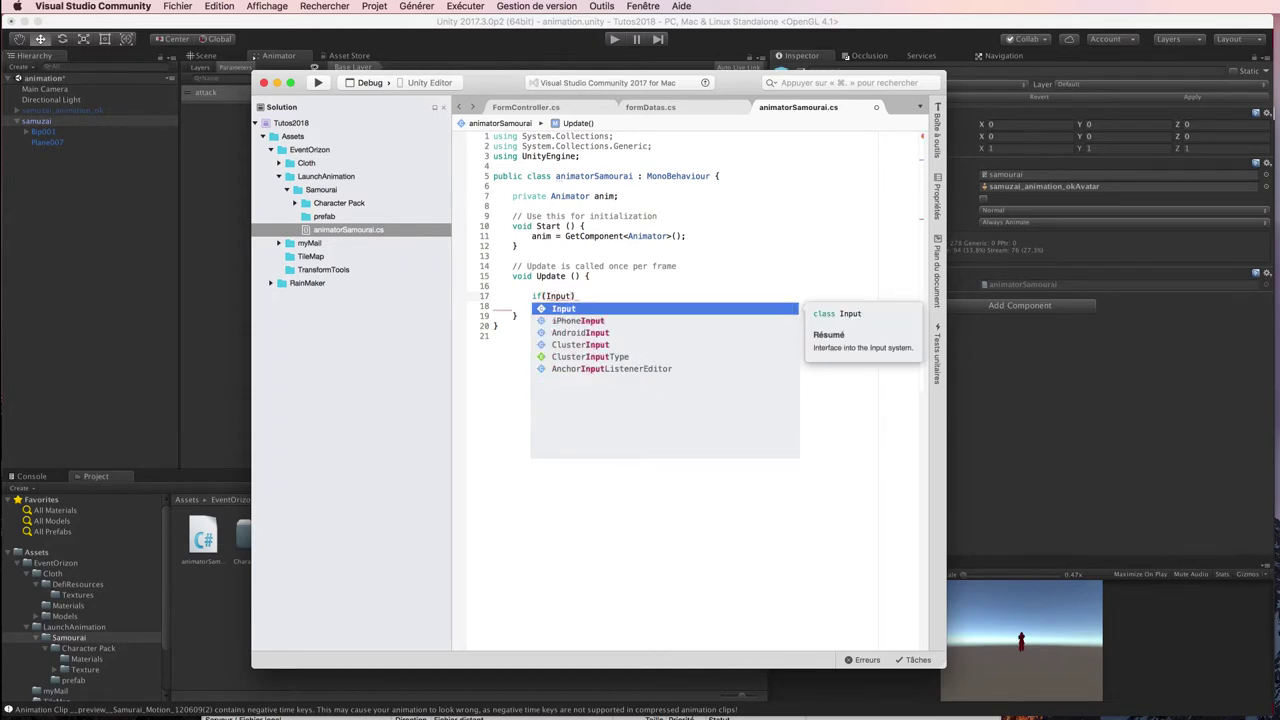
pyautogui.write('.getK')
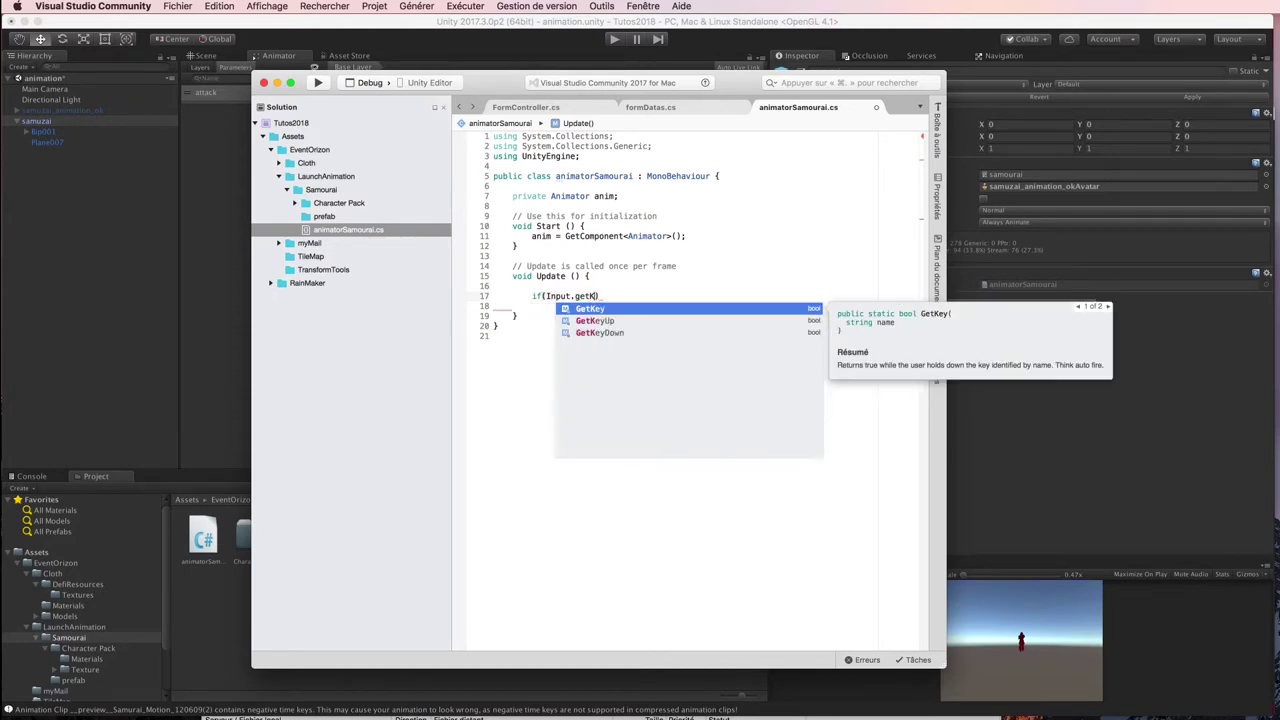
pyautogui.write('e')
pyautogui.press('Down')
pyautogui.press('Down')
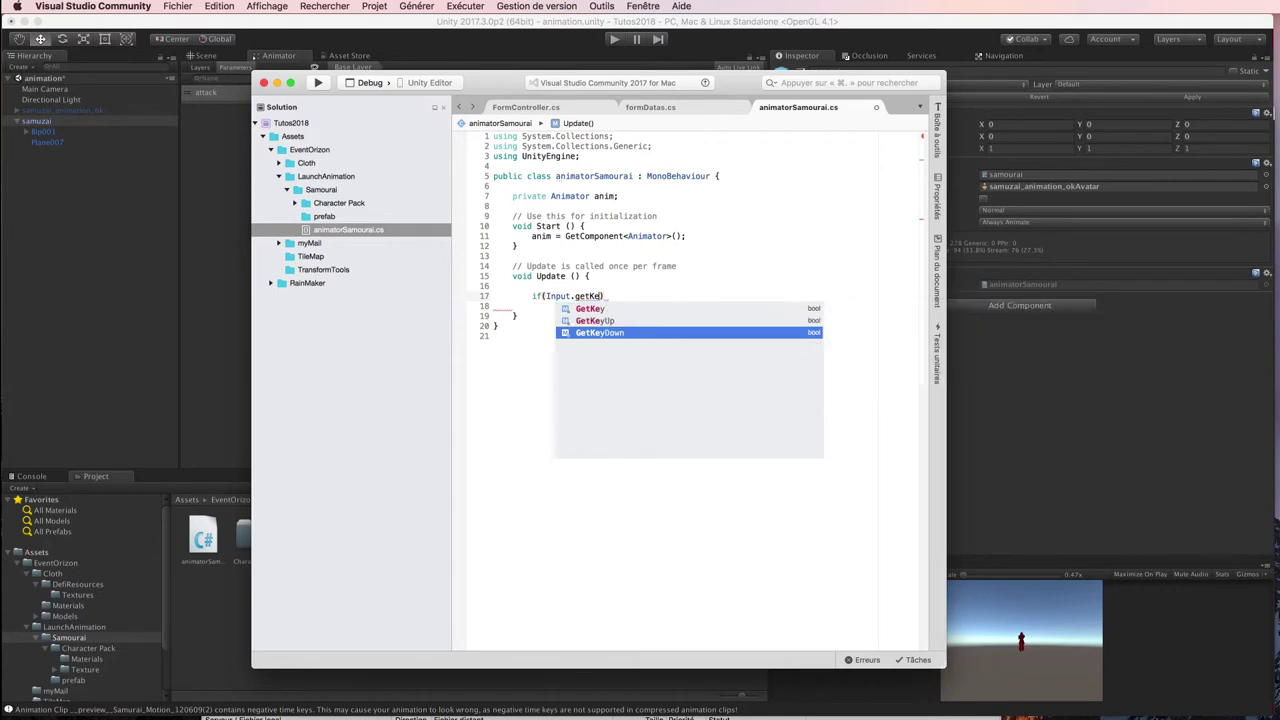
pyautogui.press('Return')
pyautogui.write('(')
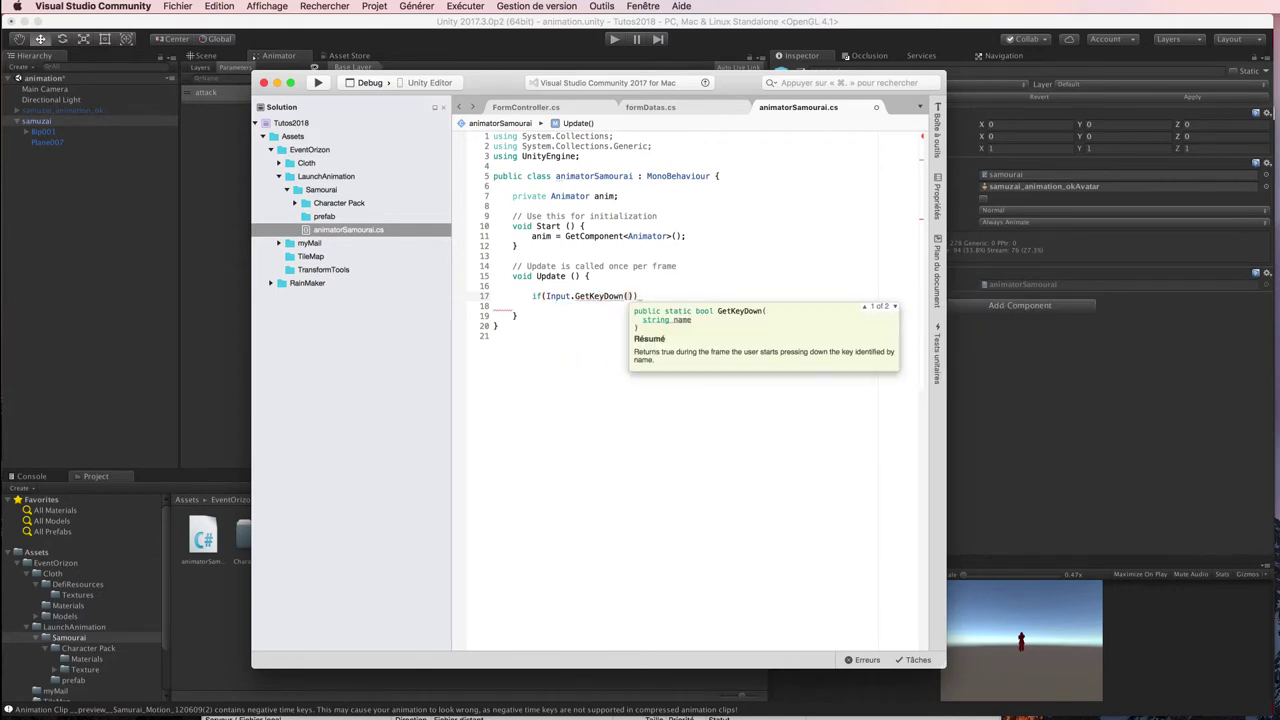
pyautogui.write('Key')
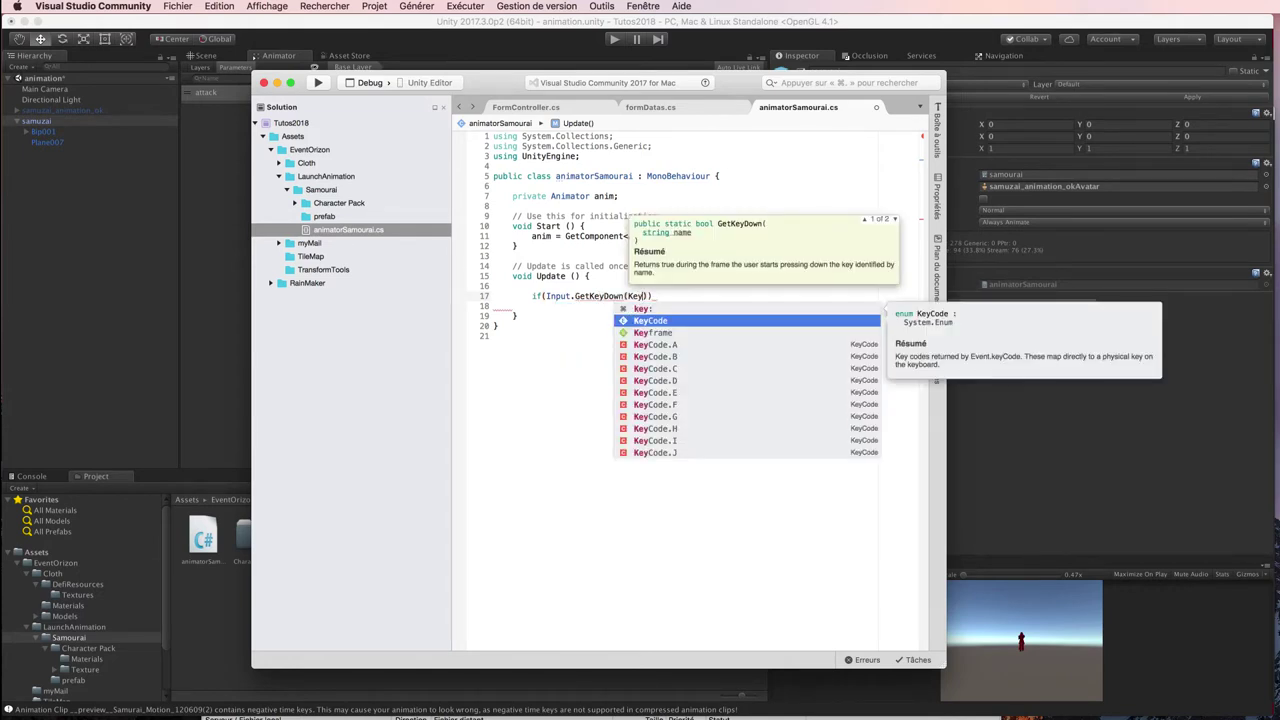
pyautogui.write('Code')
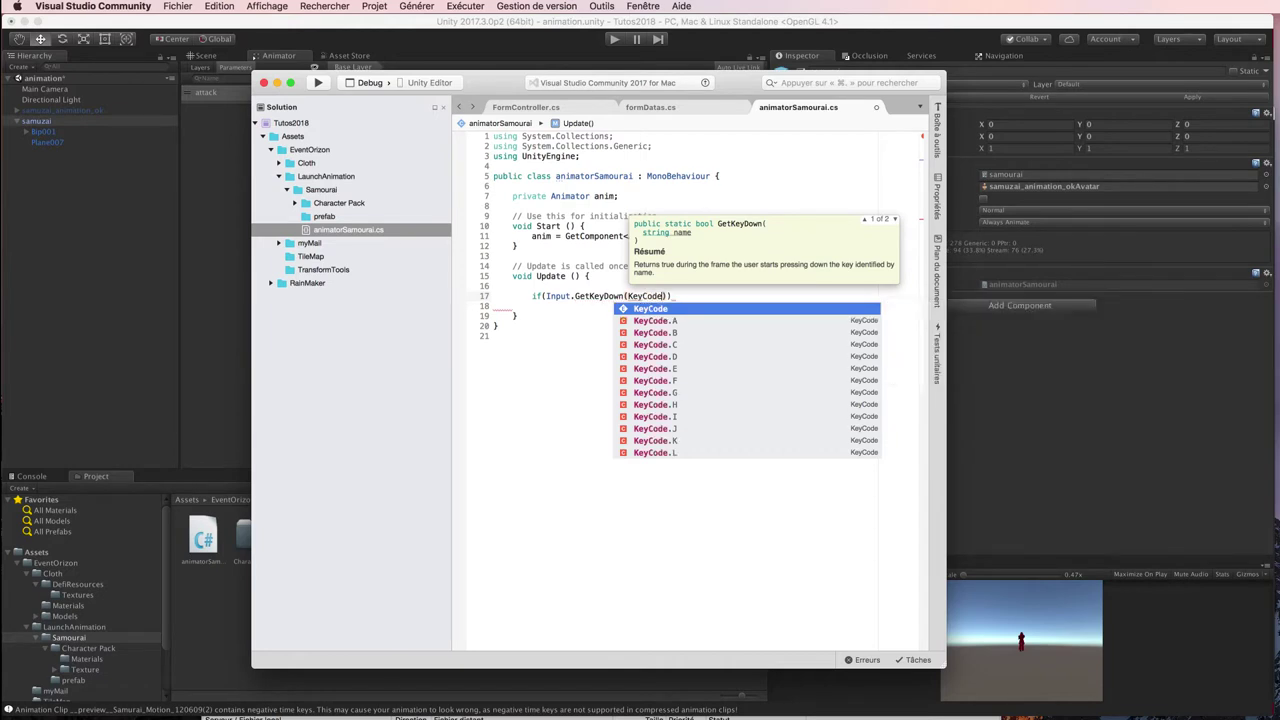
pyautogui.write('.spa')
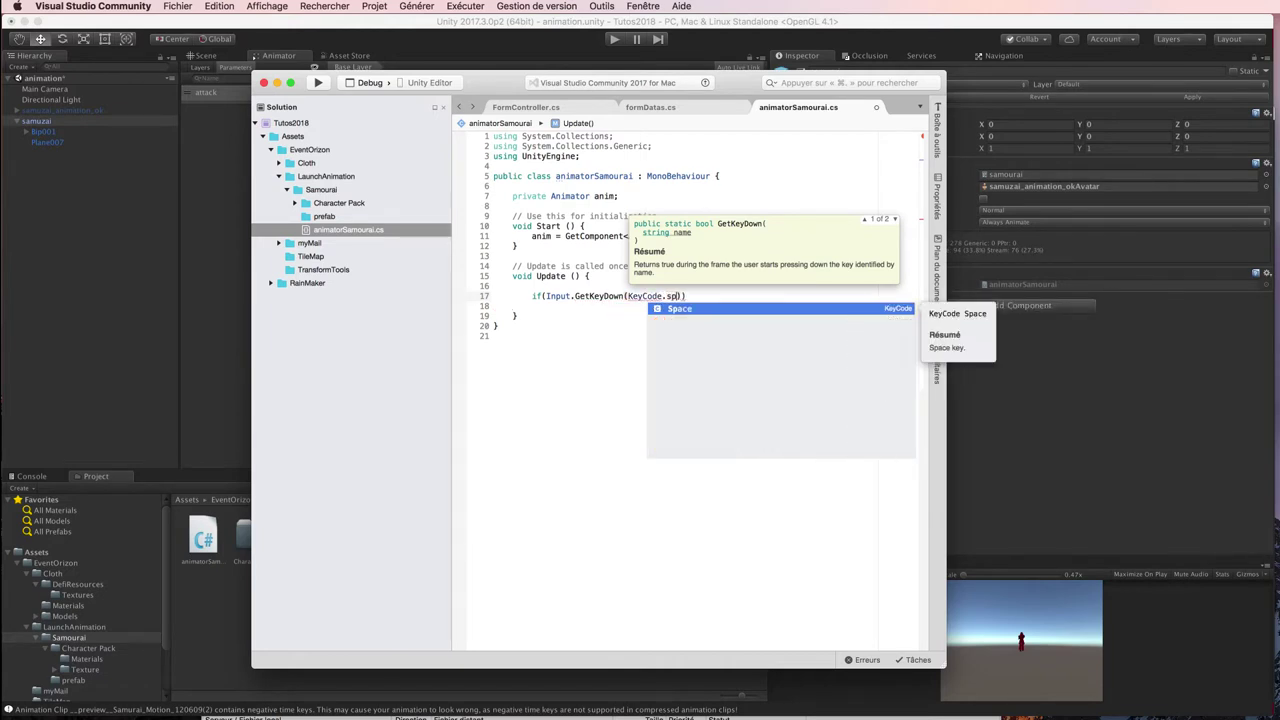
pyautogui.press('Return')
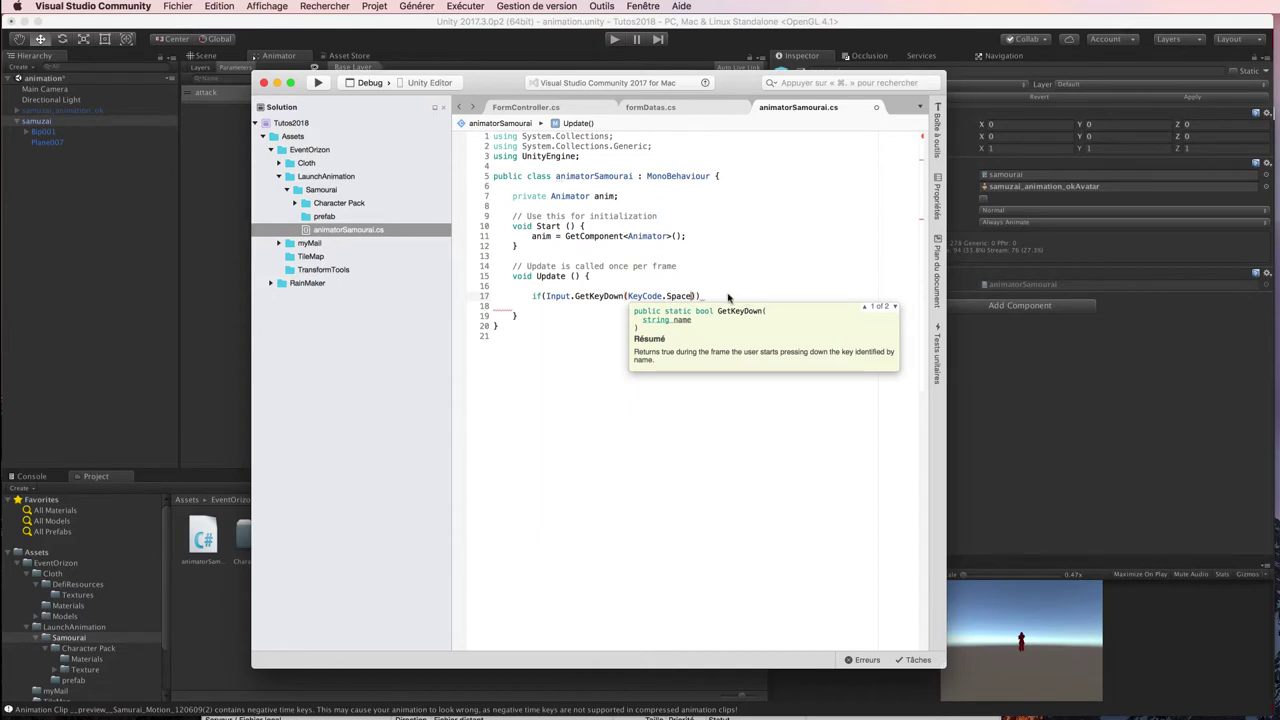
# - Give the if its braces, save, and write anim.SetBool("attack", true); inside
pyautogui.click(713, 295)
pyautogui.write('{')
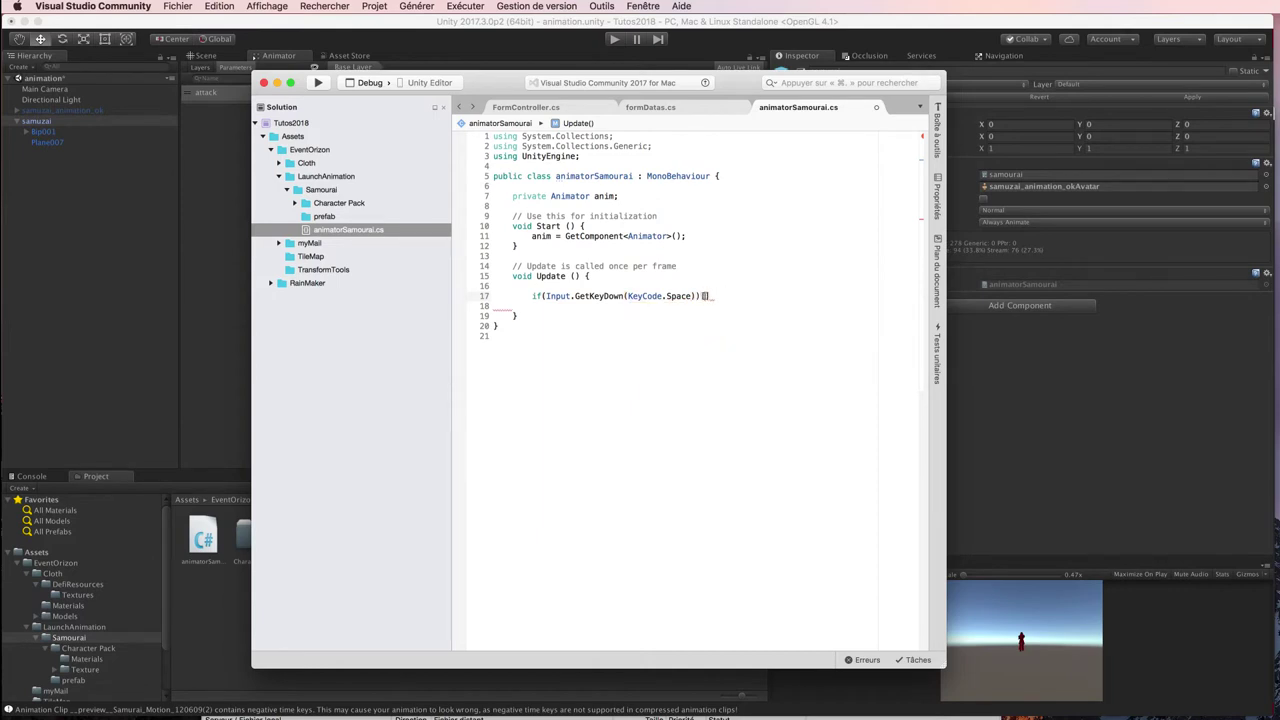
pyautogui.press('BackSpace')
pyautogui.write('{')
pyautogui.press('Return')
pyautogui.press('Return')
pyautogui.press('super+s')
pyautogui.write('anim')
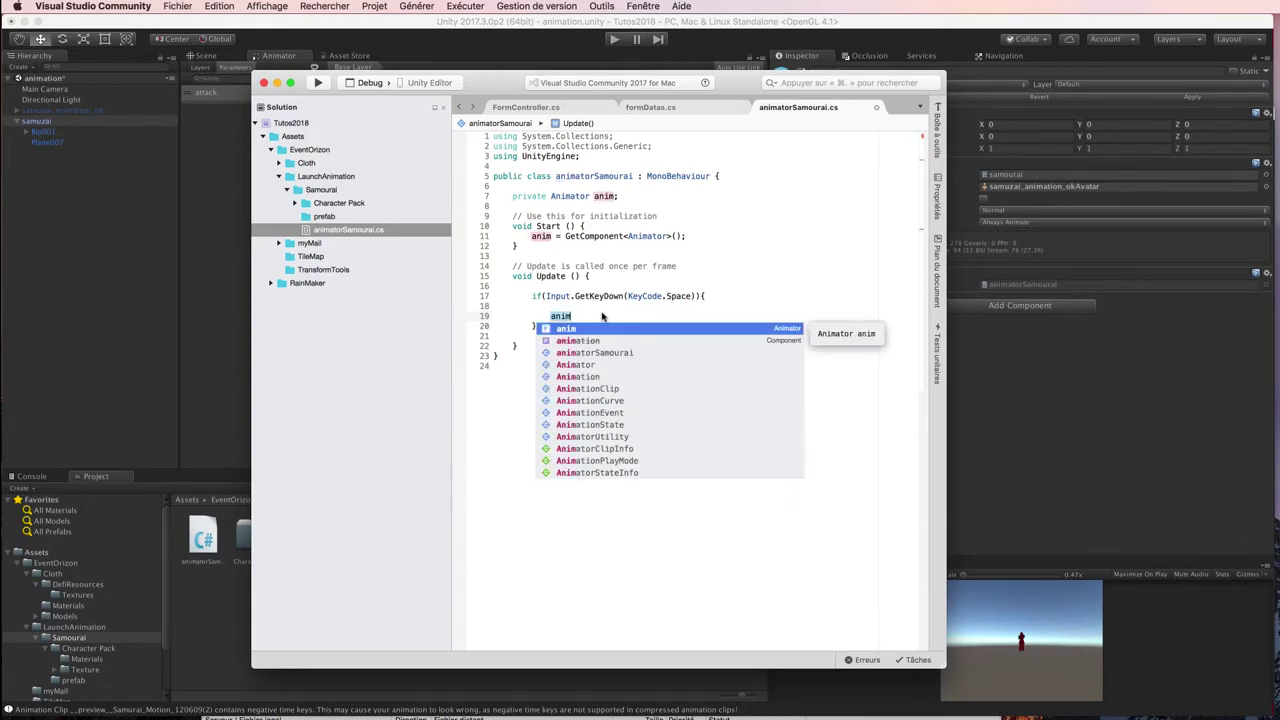
pyautogui.write('.setB')
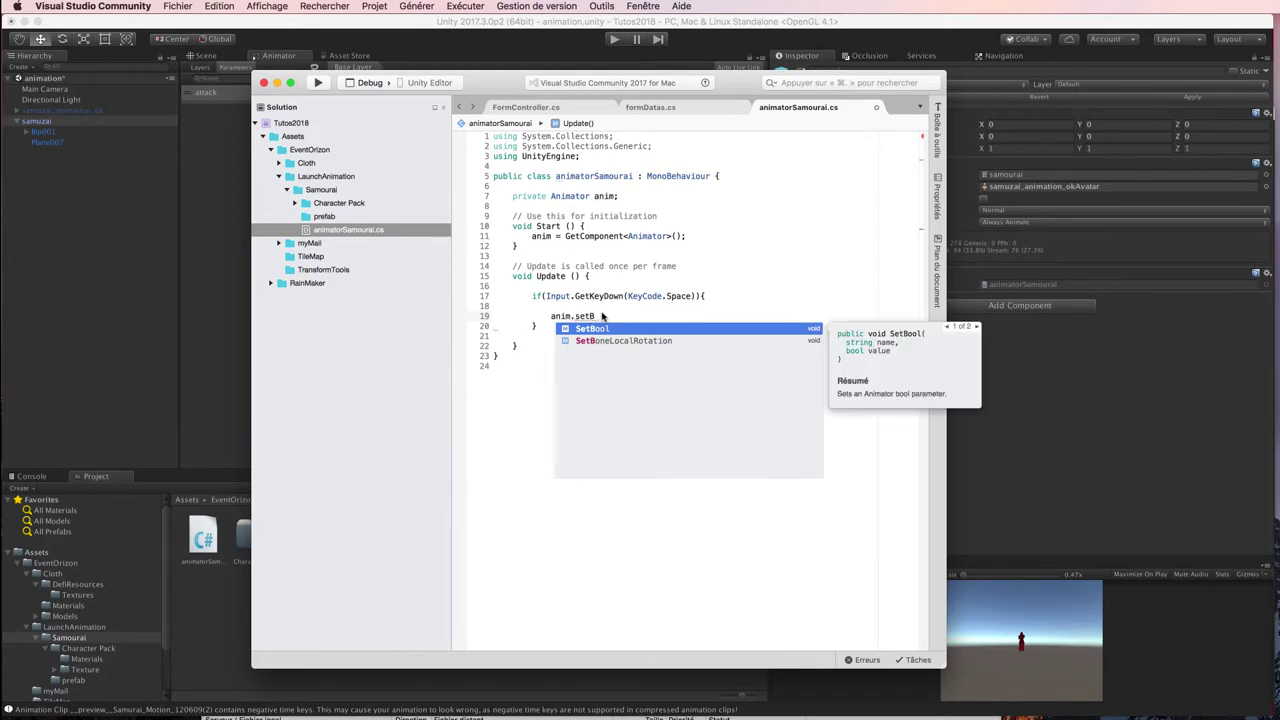
pyautogui.write('("')
pyautogui.write('att')
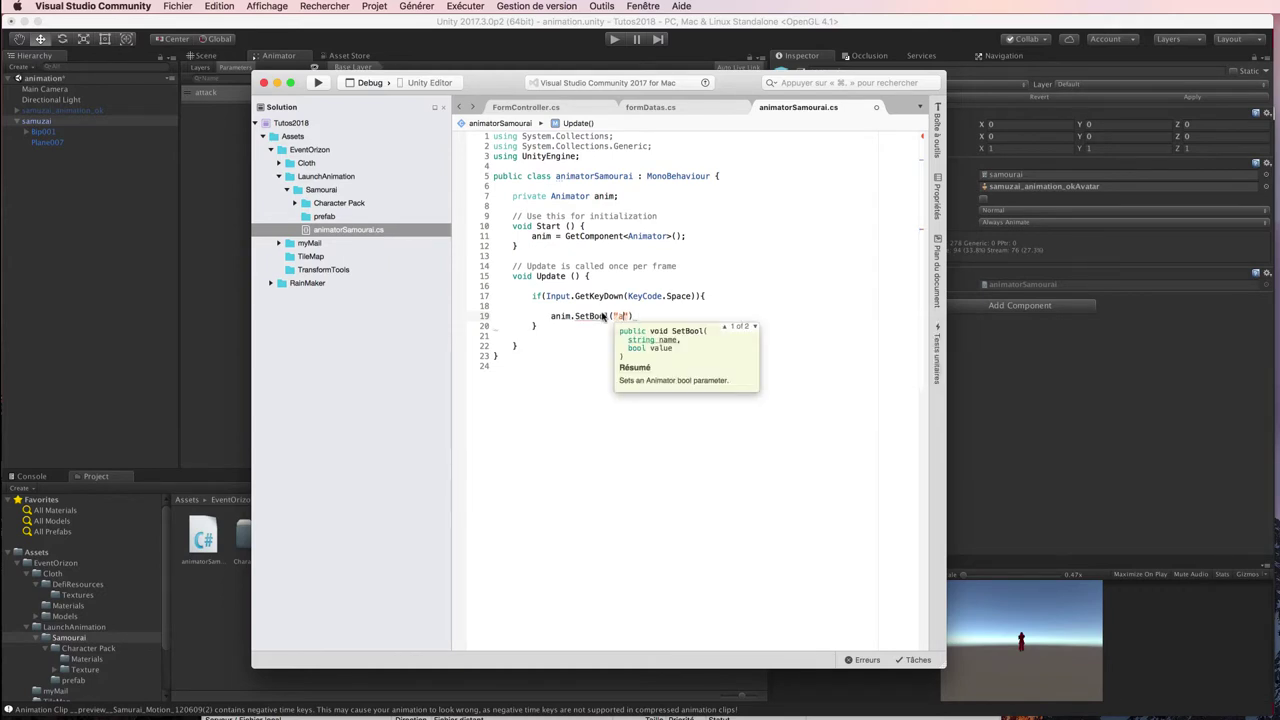
pyautogui.write('ack')
pyautogui.write(',tru')
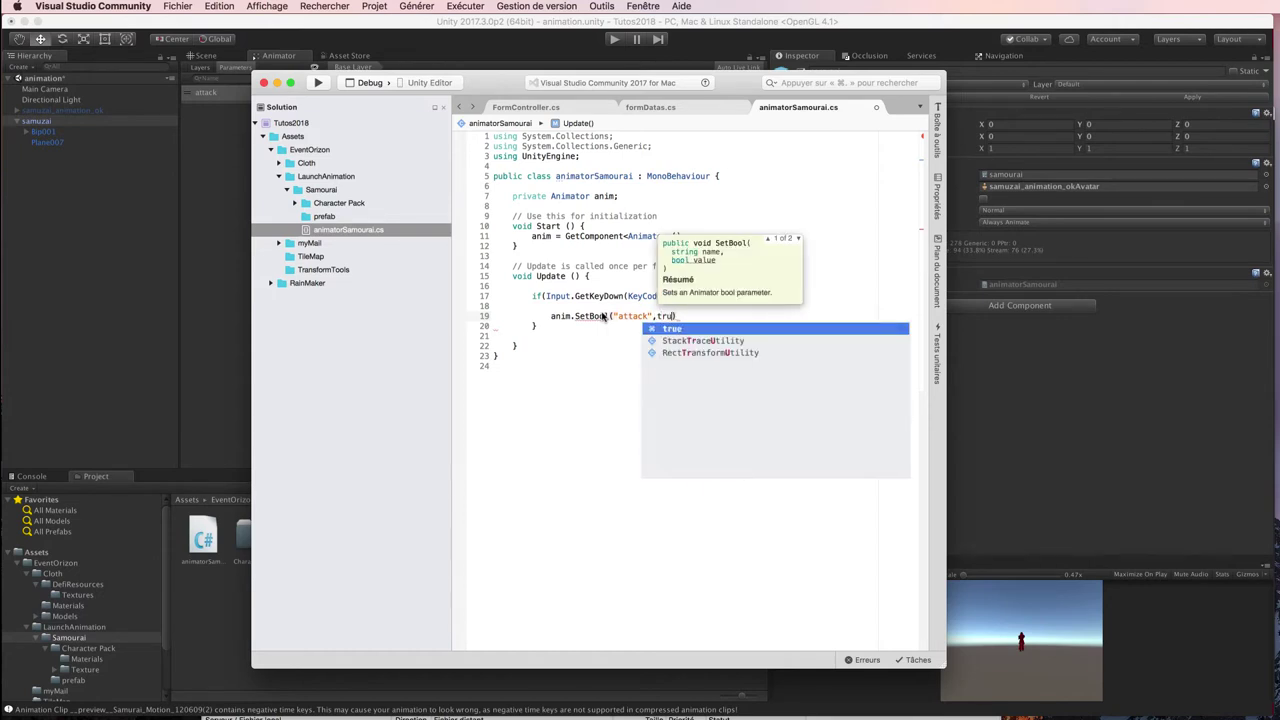
pyautogui.write('e)')
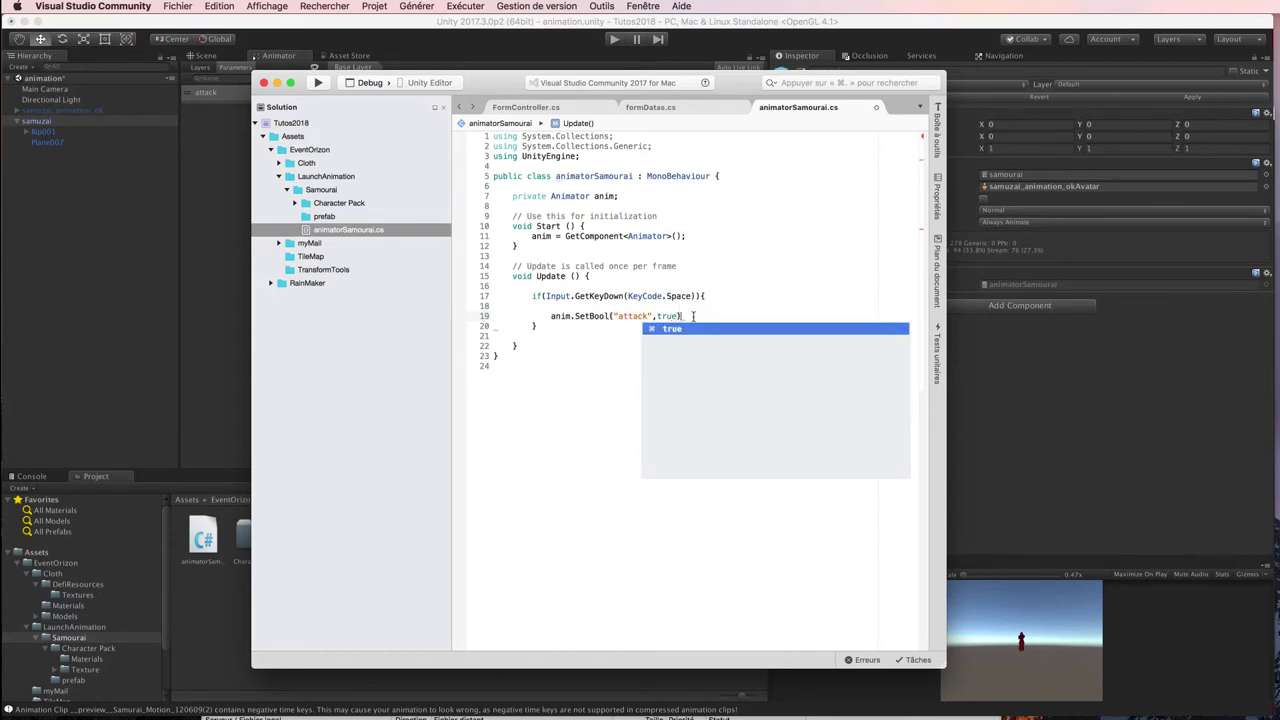
pyautogui.write(';')
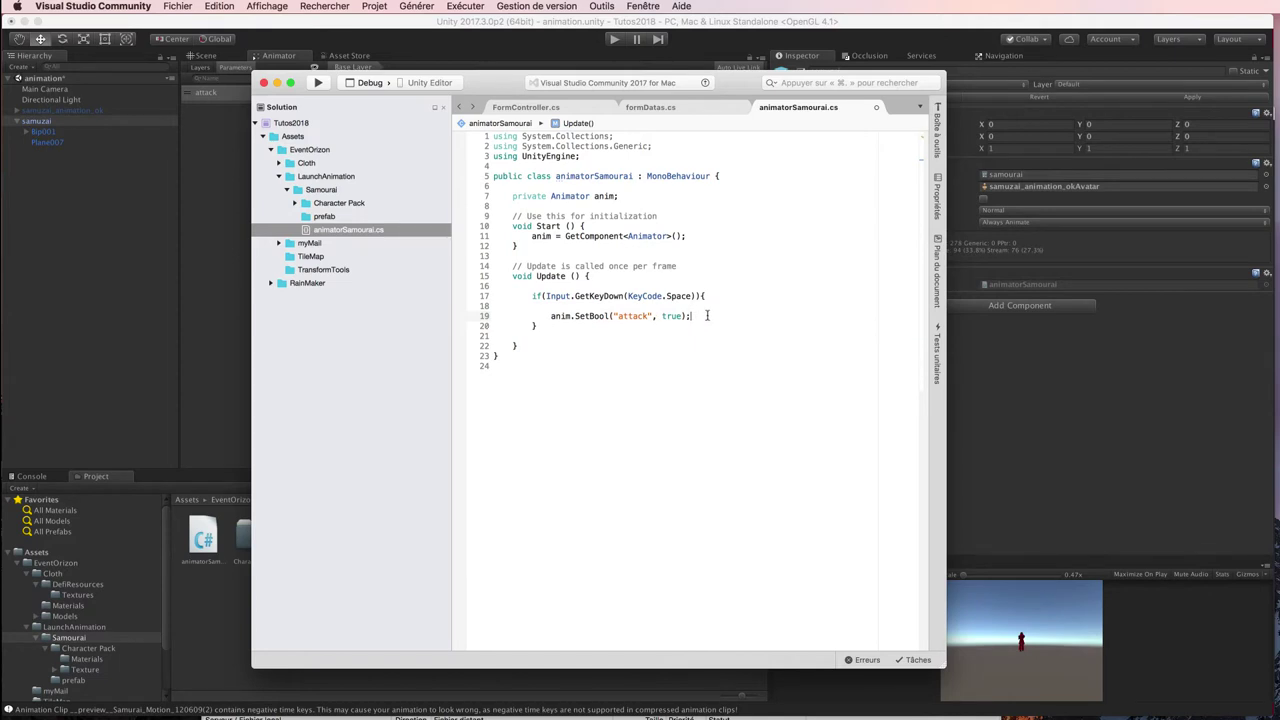
# - Save the script and correct the parameter name to lowercase "attack"
pyautogui.press('super+s')
pyautogui.moveTo(496, 88)
pyautogui.mouseDown()
pyautogui.moveTo(840, 103)
pyautogui.moveTo(915, 78)
pyautogui.mouseUp()
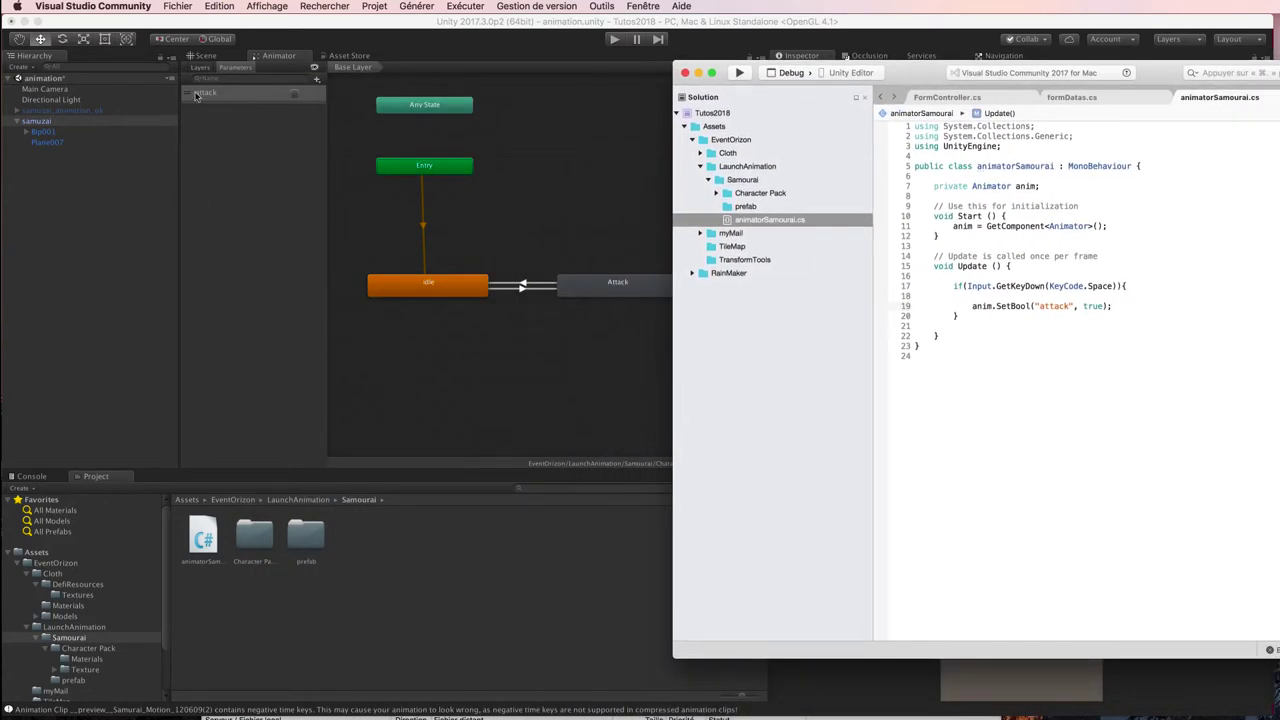
pyautogui.click(1041, 307)
pyautogui.press('BackSpace')
pyautogui.write('a')
# - Duplicate the Space if-block directly below the original
pyautogui.click(993, 317)
pyautogui.moveTo(947, 288); pyautogui.dragTo(963, 313)
pyautogui.press('super+c')
pyautogui.click(978, 318)
pyautogui.press('Return')
pyautogui.press('Return')
pyautogui.press('super+v')
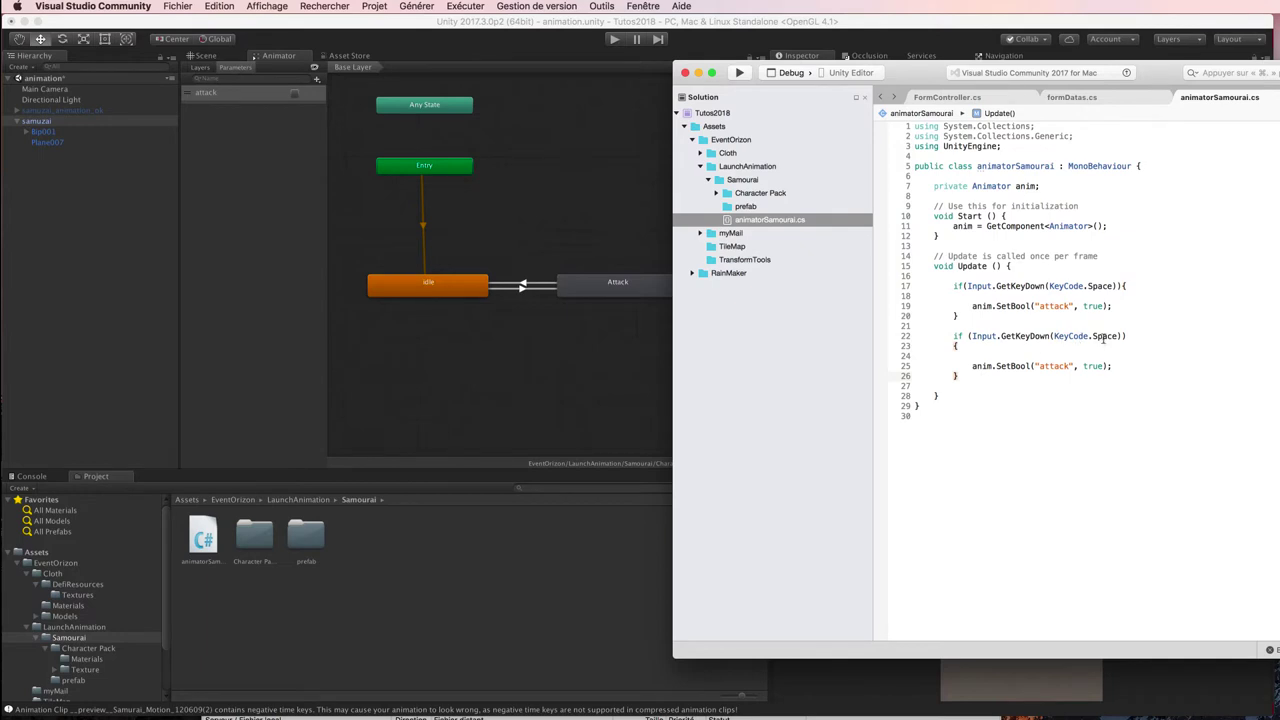
# - In the copy, change KeyCode.Space to KeyCode.S and true to false
pyautogui.doubleClick(1105, 337)
pyautogui.press('BackSpace')
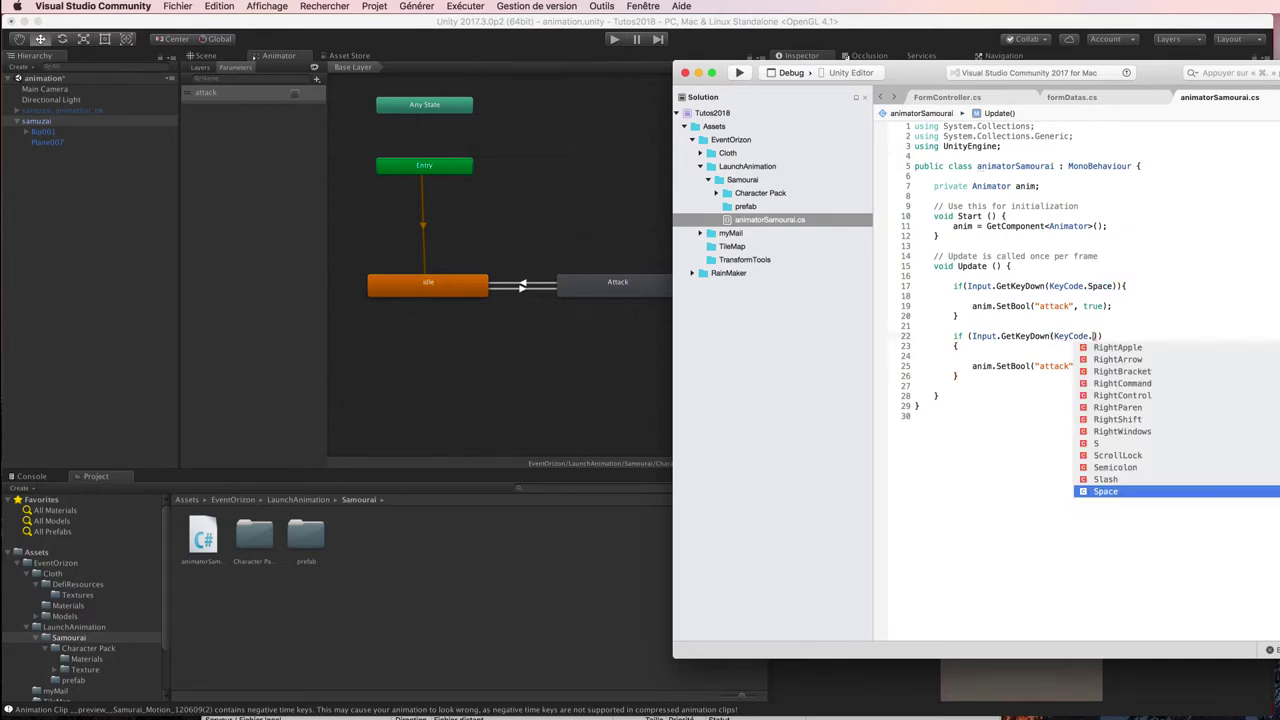
pyautogui.write('S')
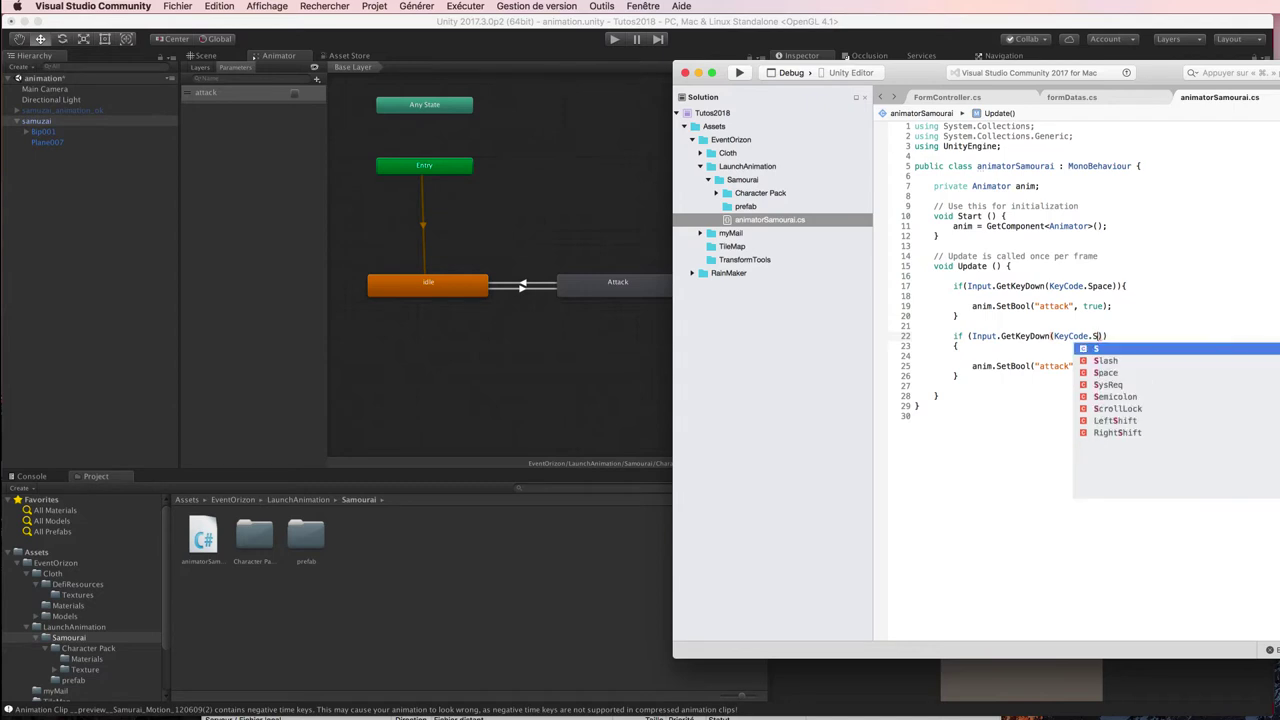
pyautogui.press('Escape')
pyautogui.doubleClick(1091, 366)
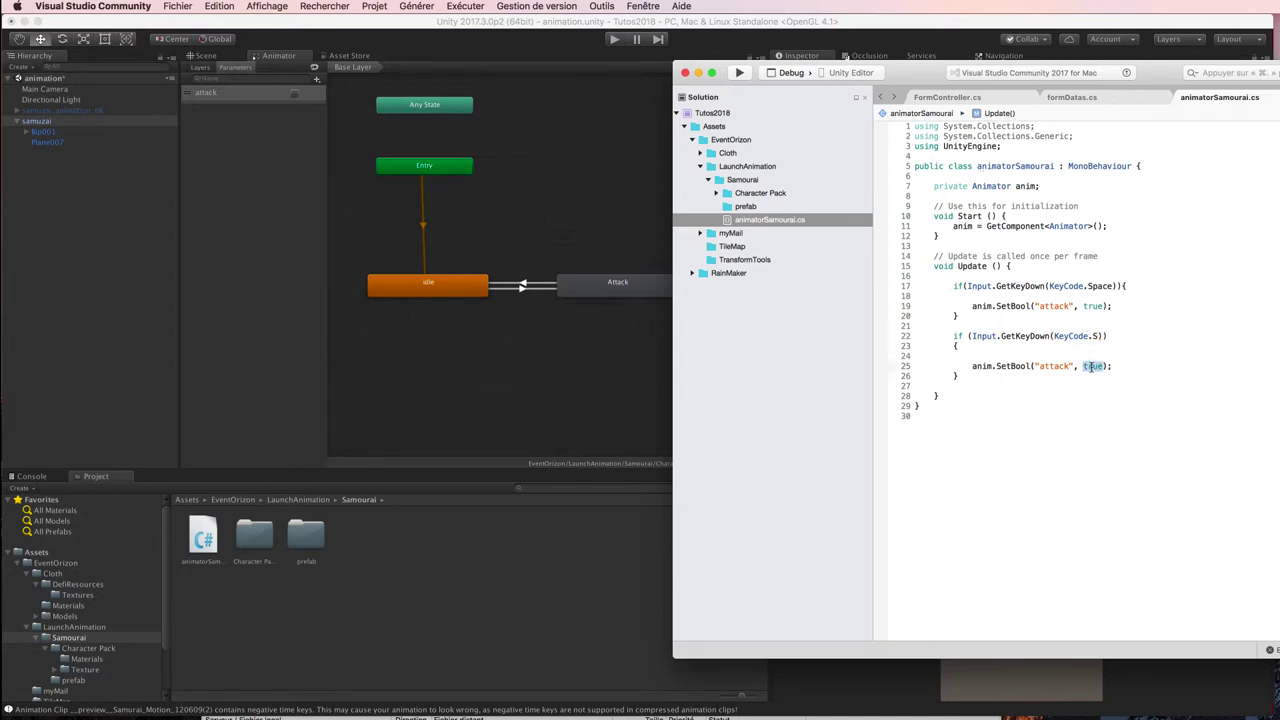
pyautogui.write('false')
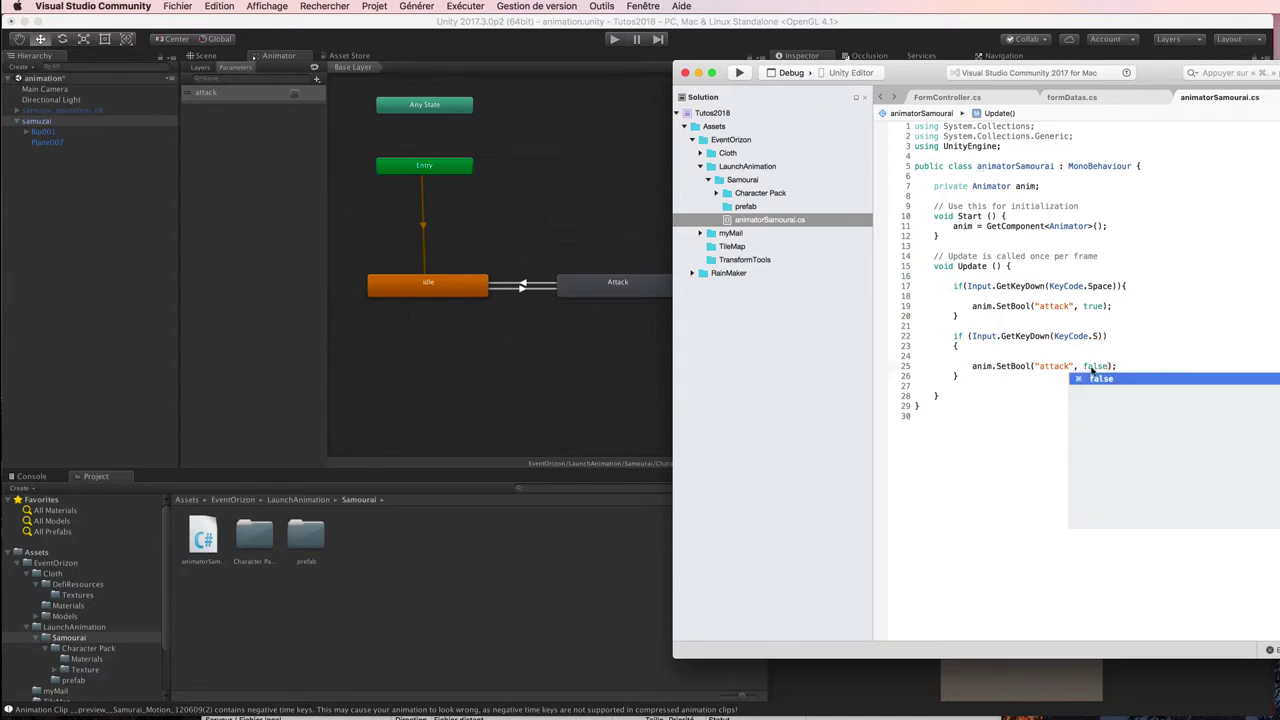
pyautogui.click(1122, 366)
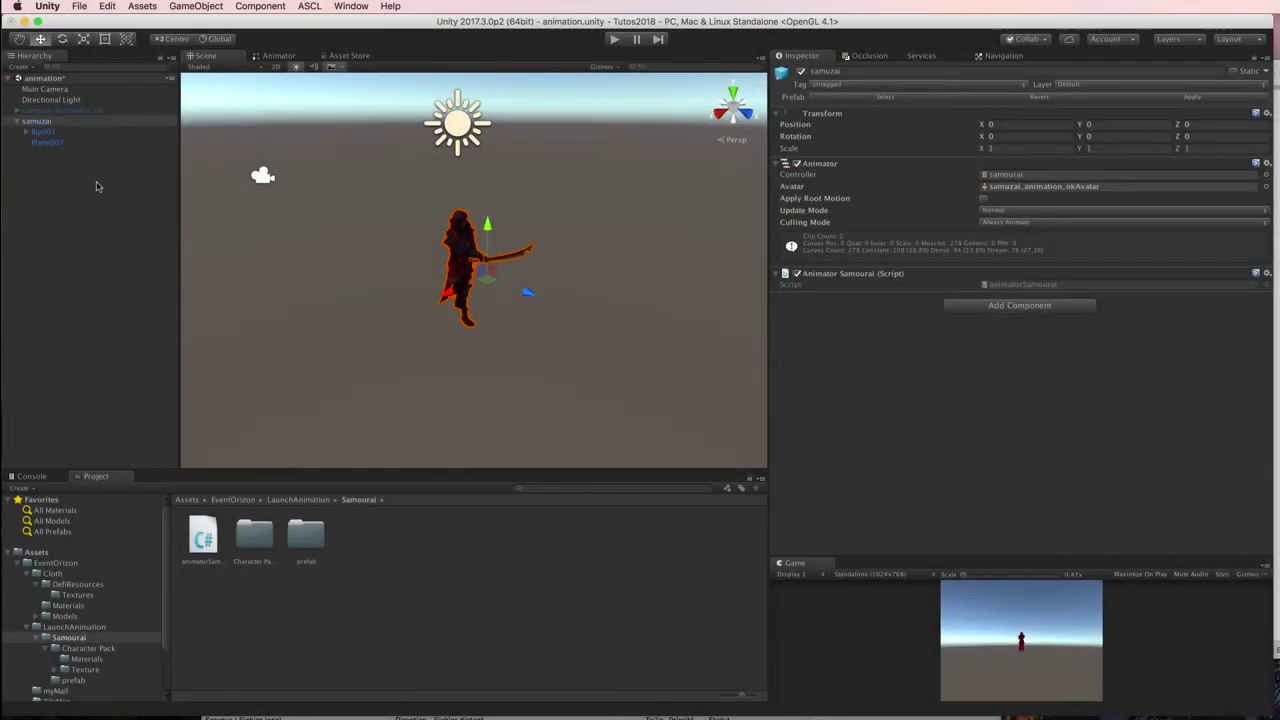
# - Switch to the Console panel and start Play mode
pyautogui.click(45, 481)
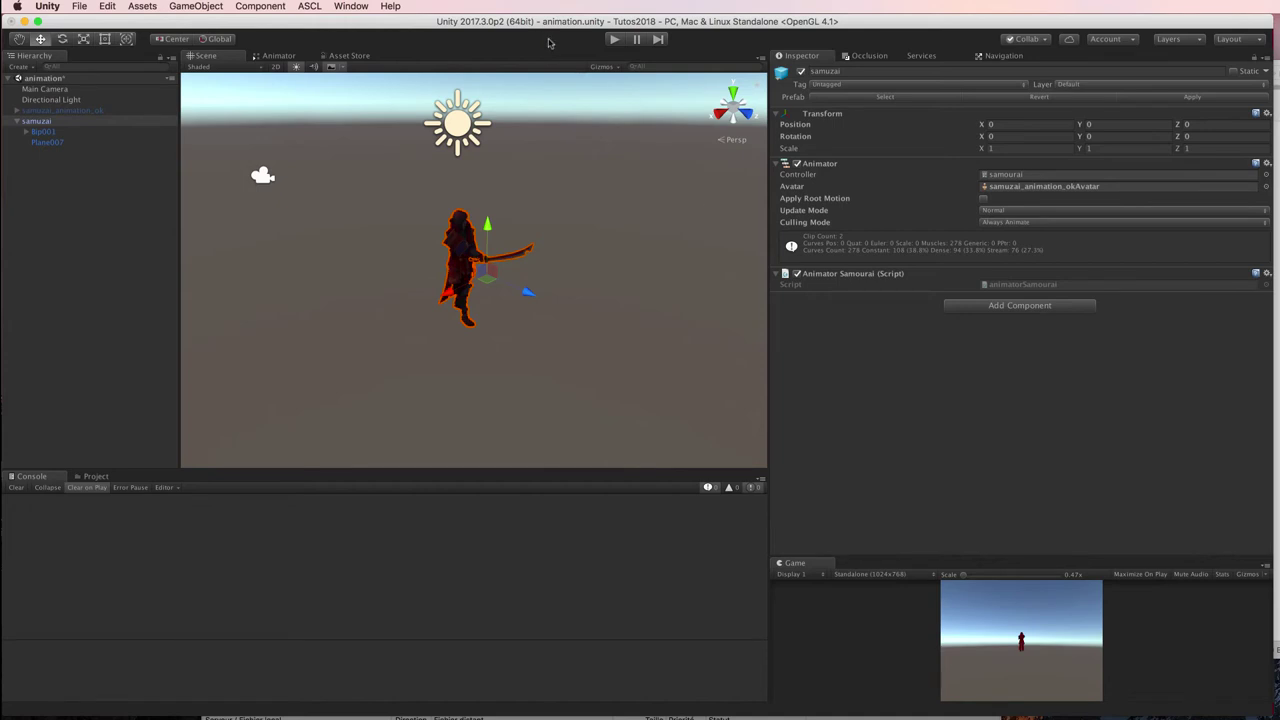
pyautogui.click(605, 40)
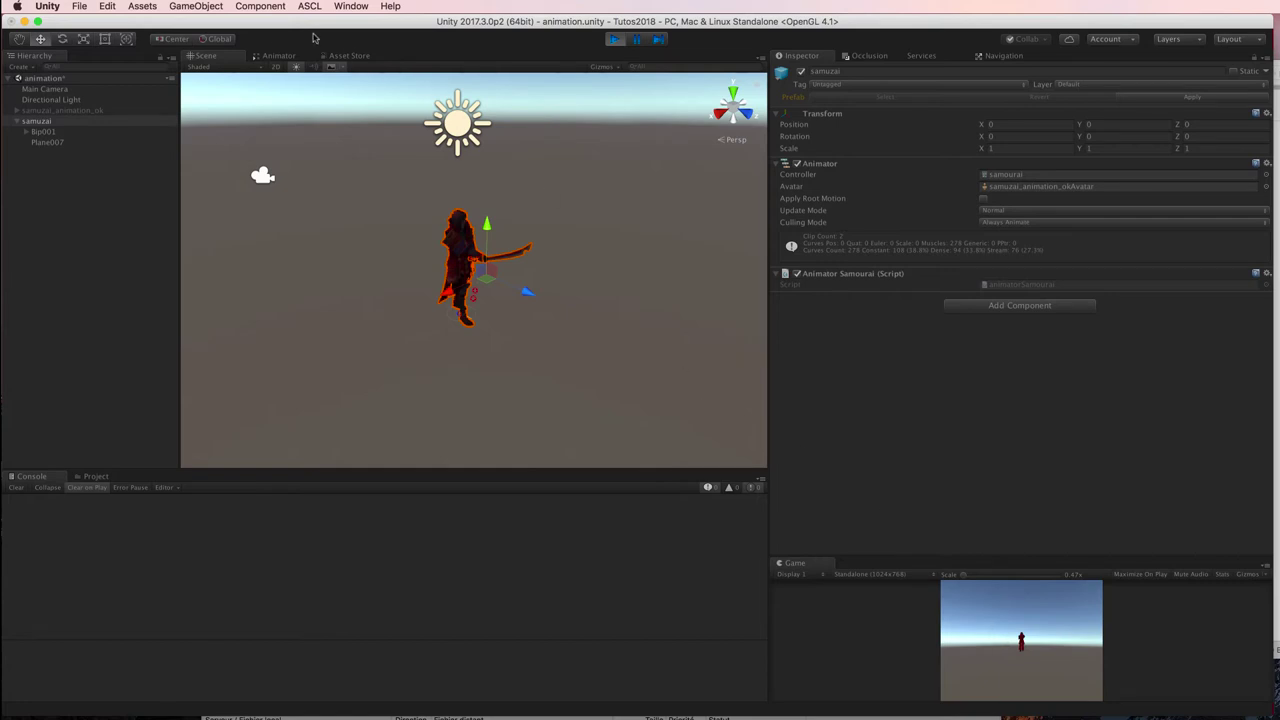
# - In the Animator graph, select the Attack-to-idle transition arrow
pyautogui.click(275, 57)
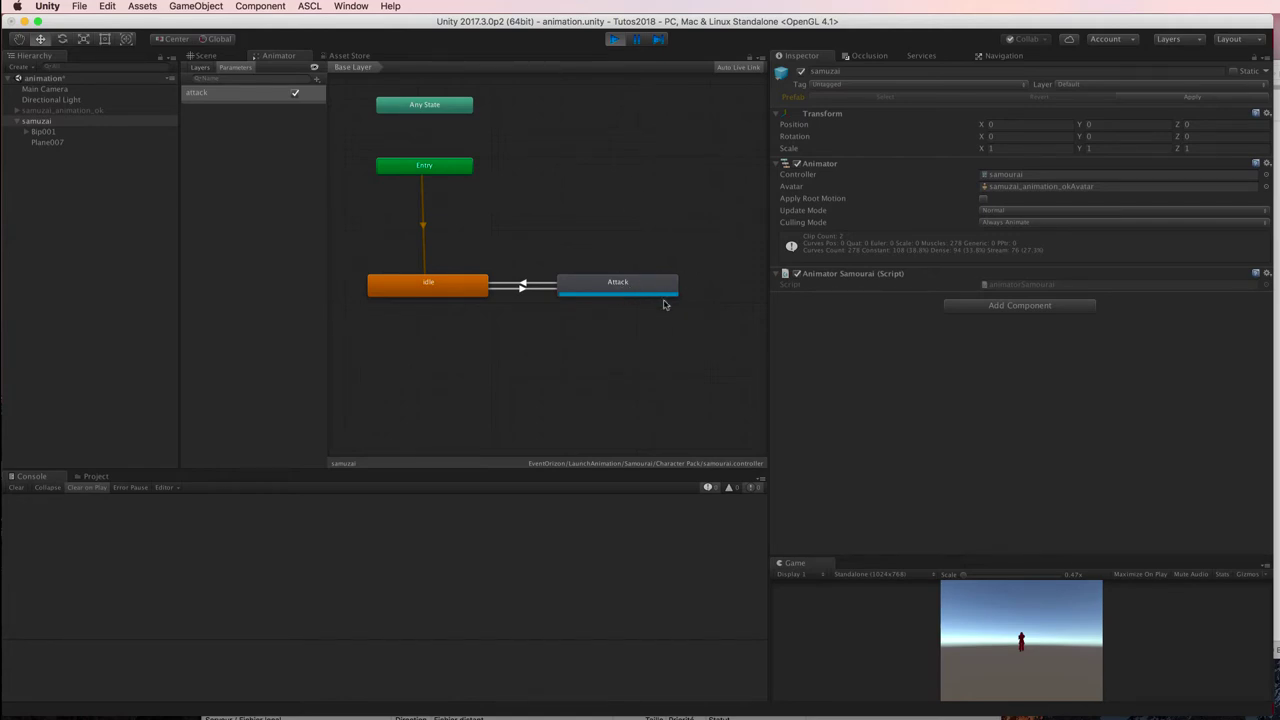
pyautogui.click(521, 287)
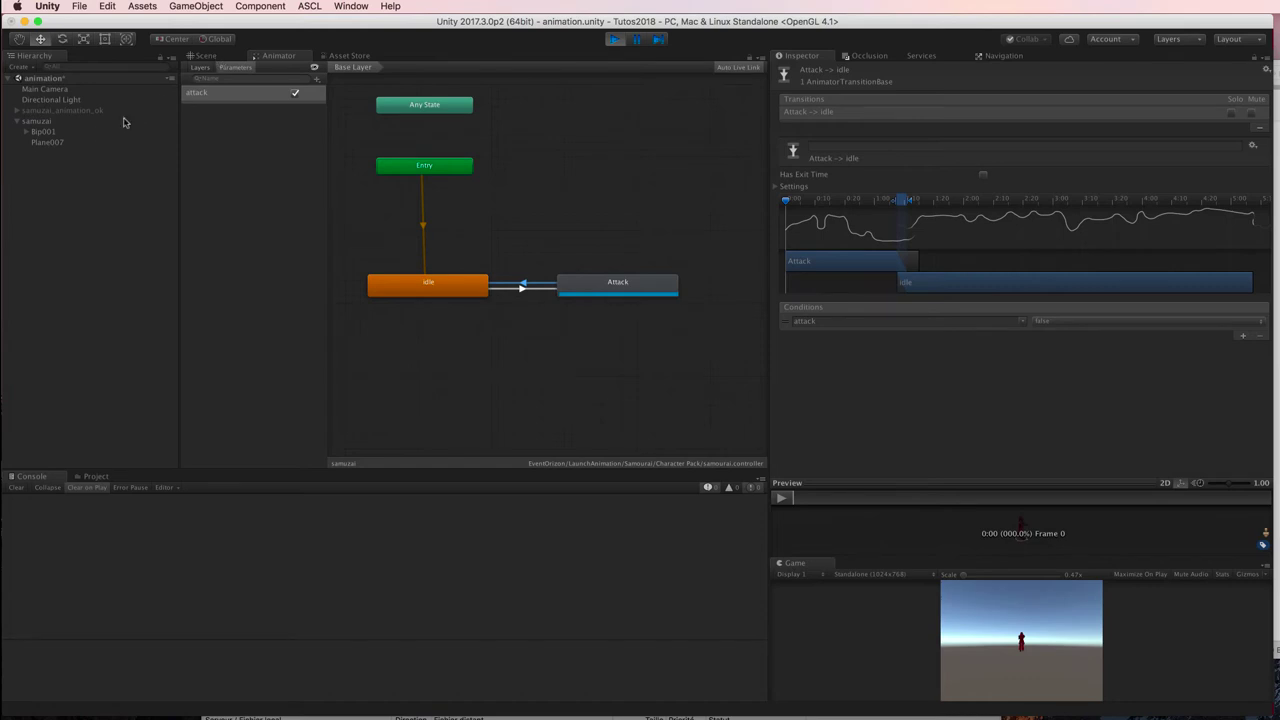
# - Inspect samuzai_animation_ok's Attack clip import settings (frames 230–275, no loop), then exit Play mode
pyautogui.click(100, 477)
pyautogui.doubleClick(261, 541)
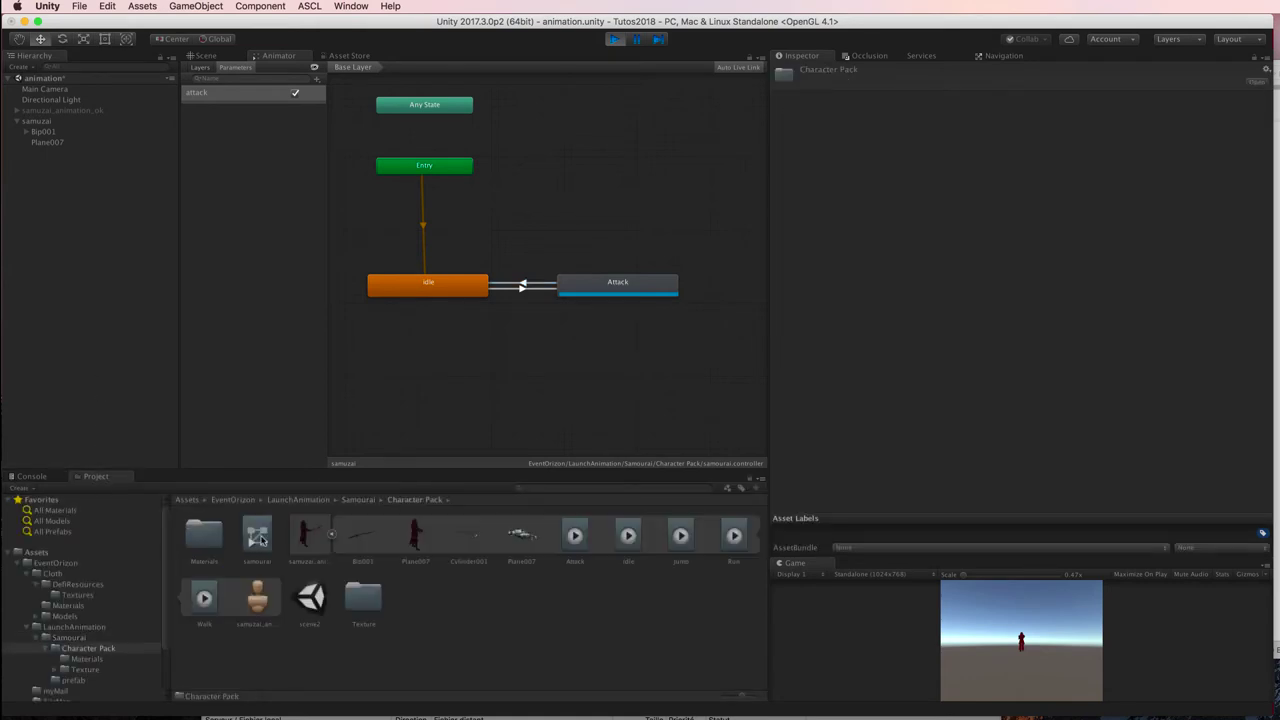
pyautogui.click(316, 546)
pyautogui.scroll(-5, 905, 270)
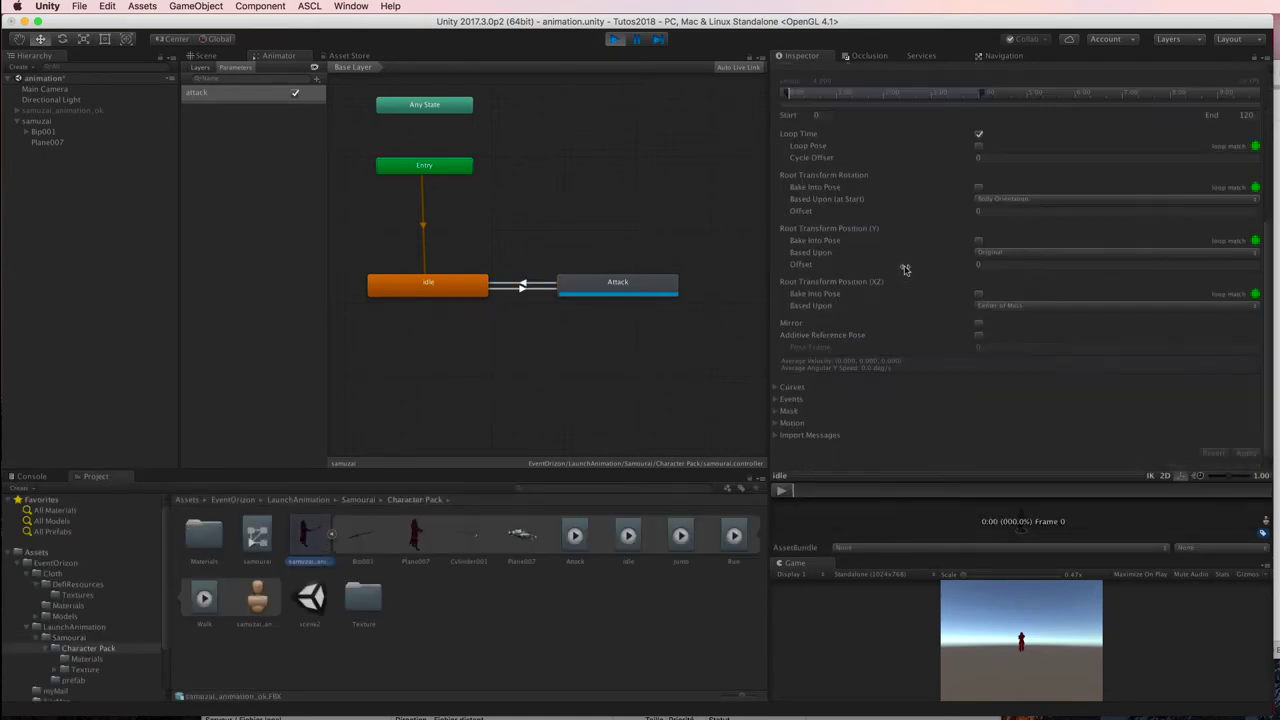
pyautogui.scroll(5, 905, 270)
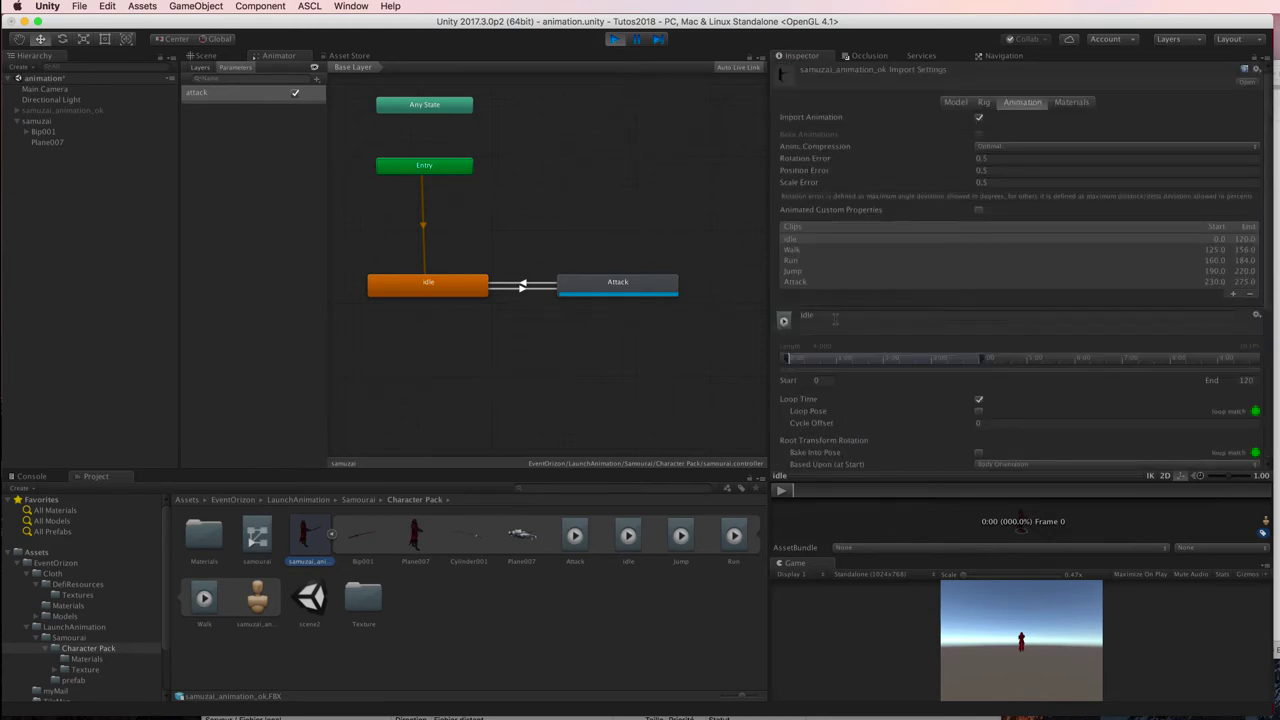
pyautogui.click(795, 282)
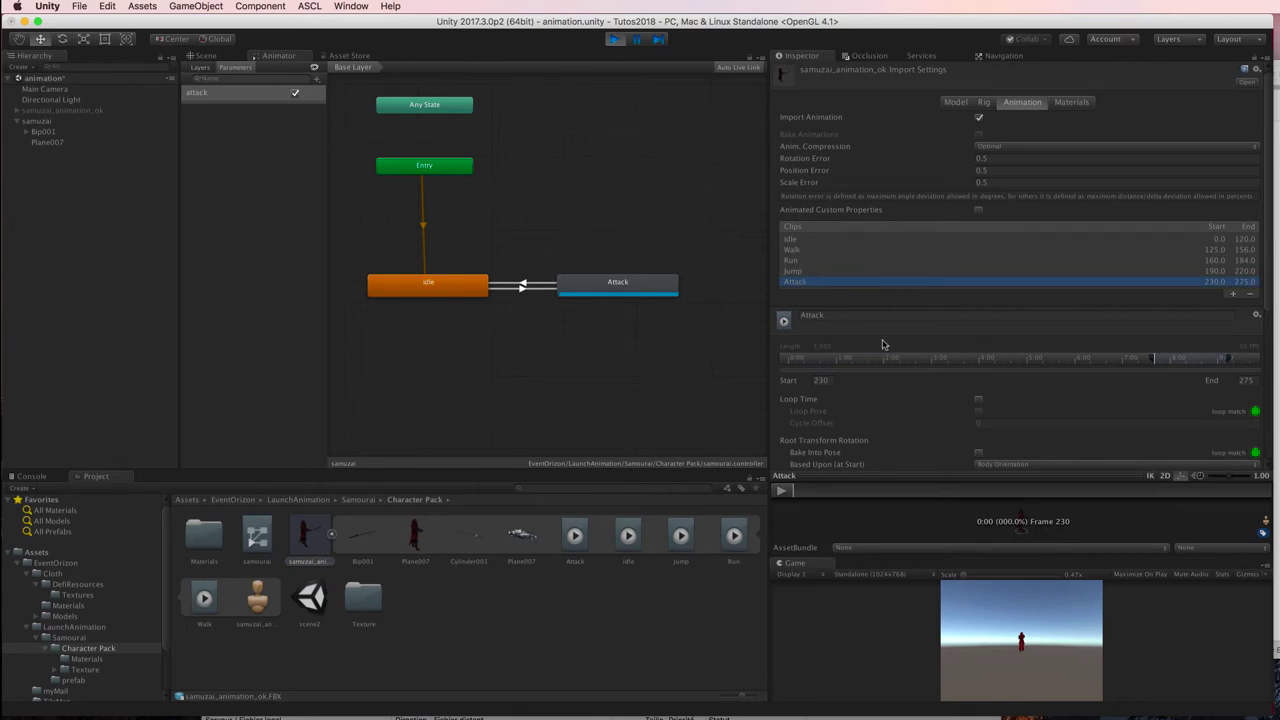
pyautogui.scroll(-1, 885, 345)
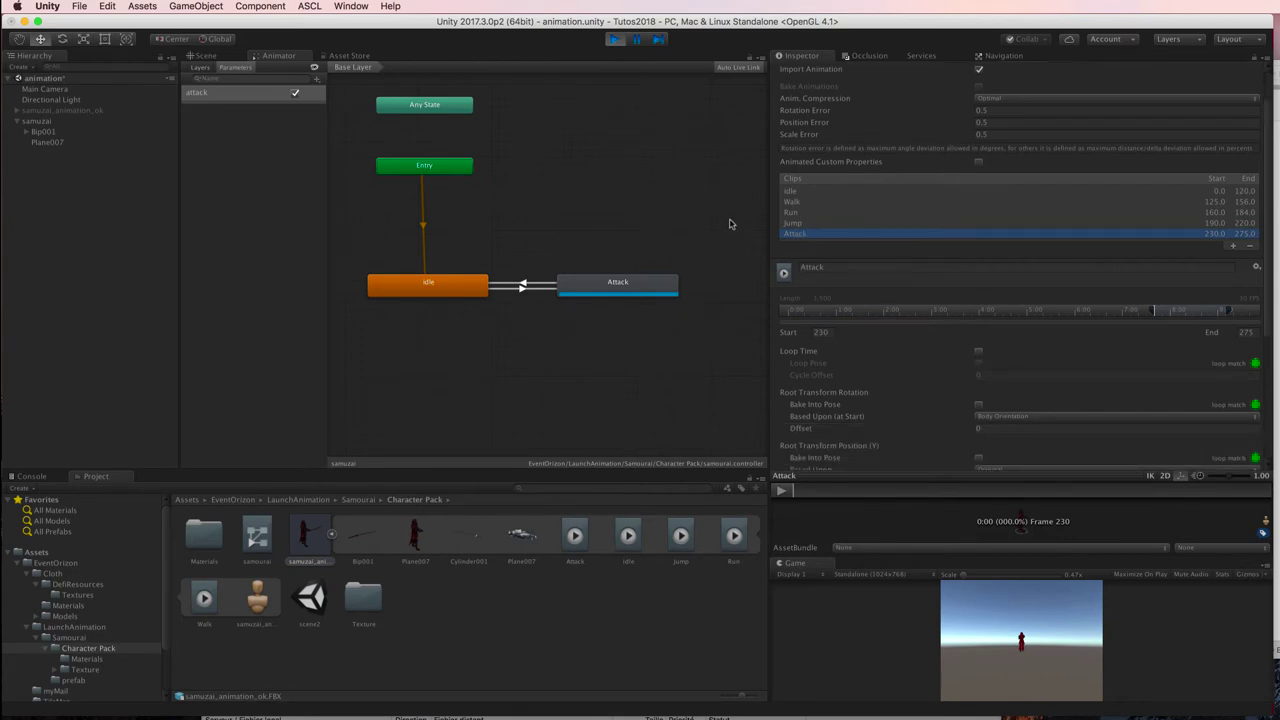
pyautogui.click(614, 40)
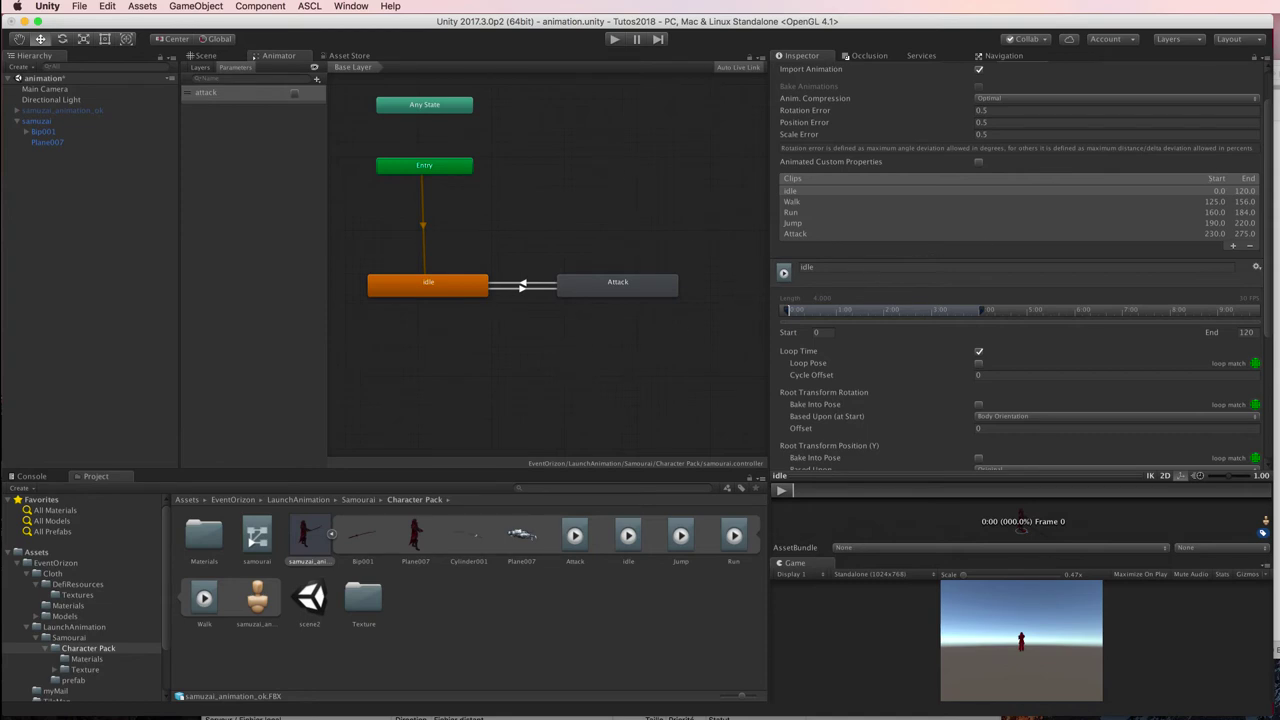
# - Select the Attack→idle transition, play-test from the Scene view, stop, and return to the Animator
pyautogui.click(521, 286)
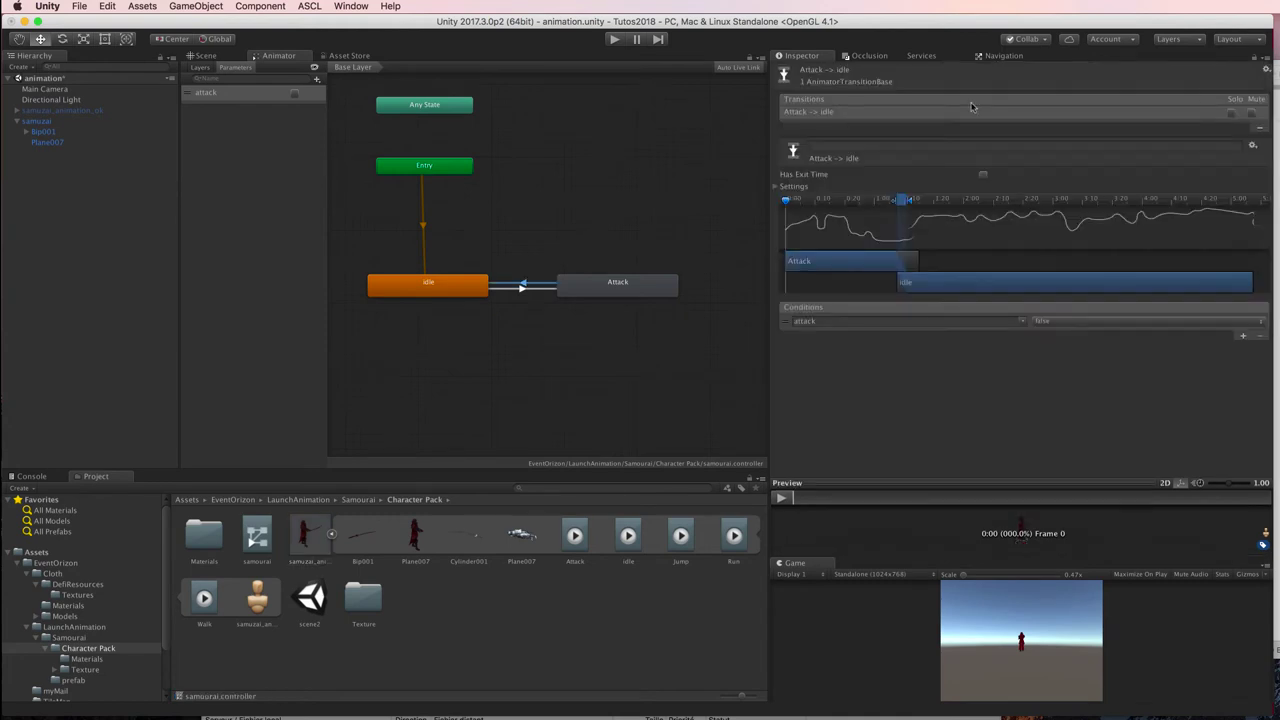
pyautogui.click(208, 56)
pyautogui.click(614, 39)
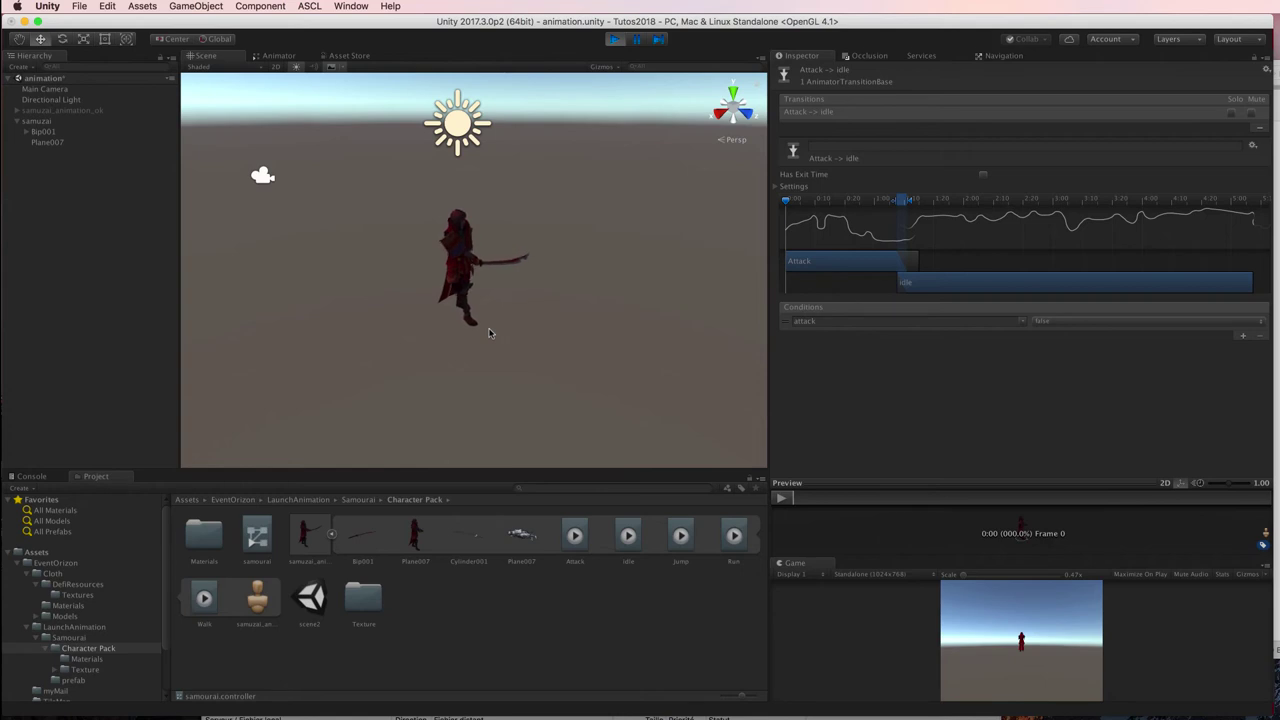
pyautogui.click(614, 39)
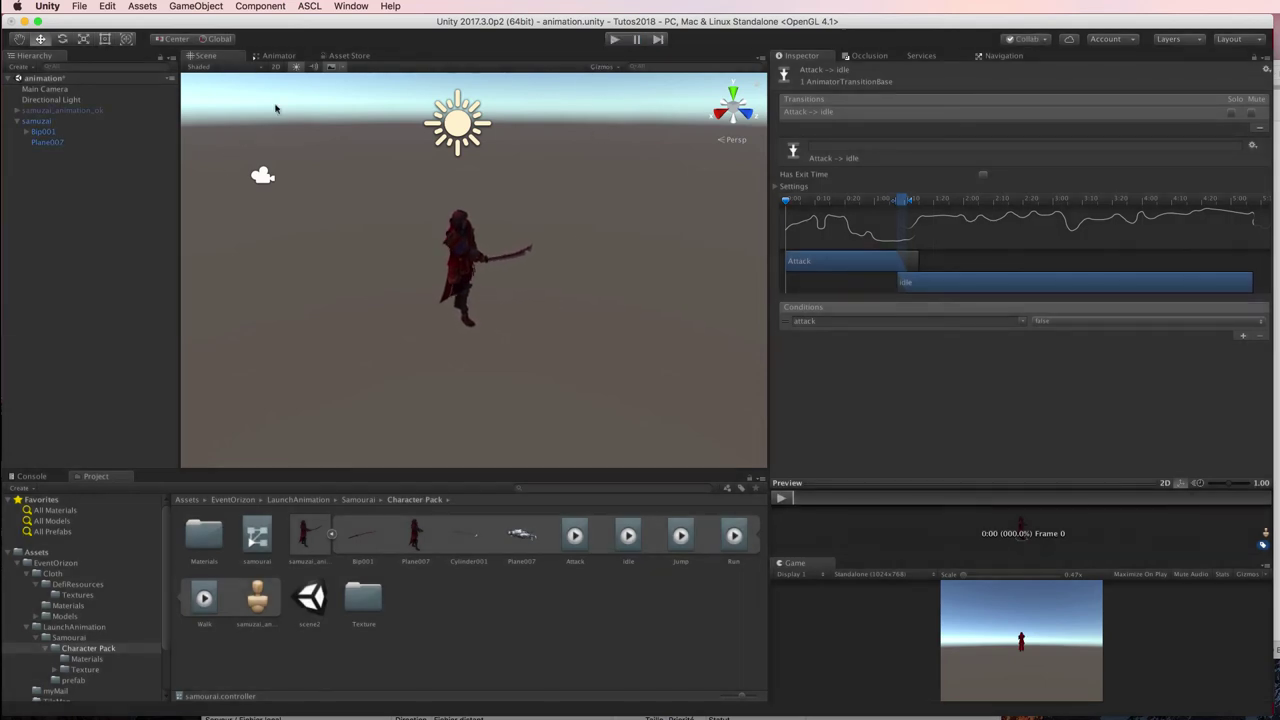
pyautogui.click(278, 56)
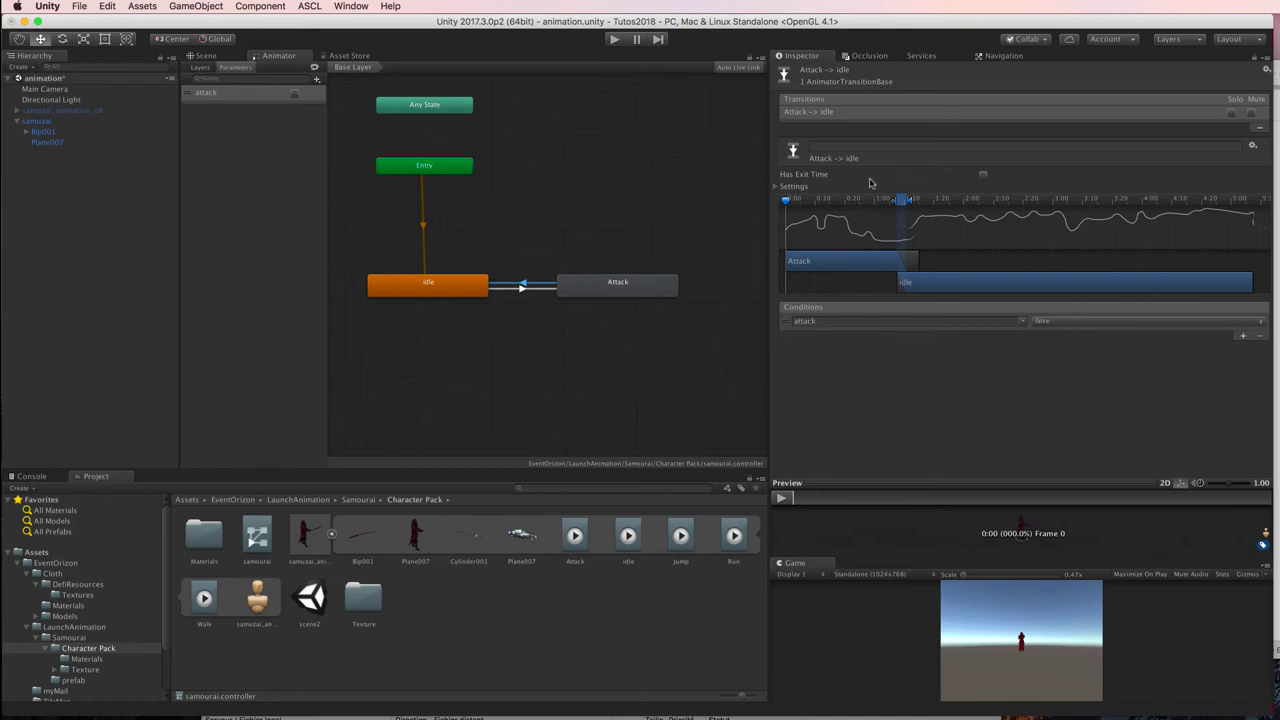
# - Enable Has Exit Time on Attack→idle and remove its attack condition
pyautogui.click(982, 176)
pyautogui.click(785, 323)
pyautogui.click(1260, 337)
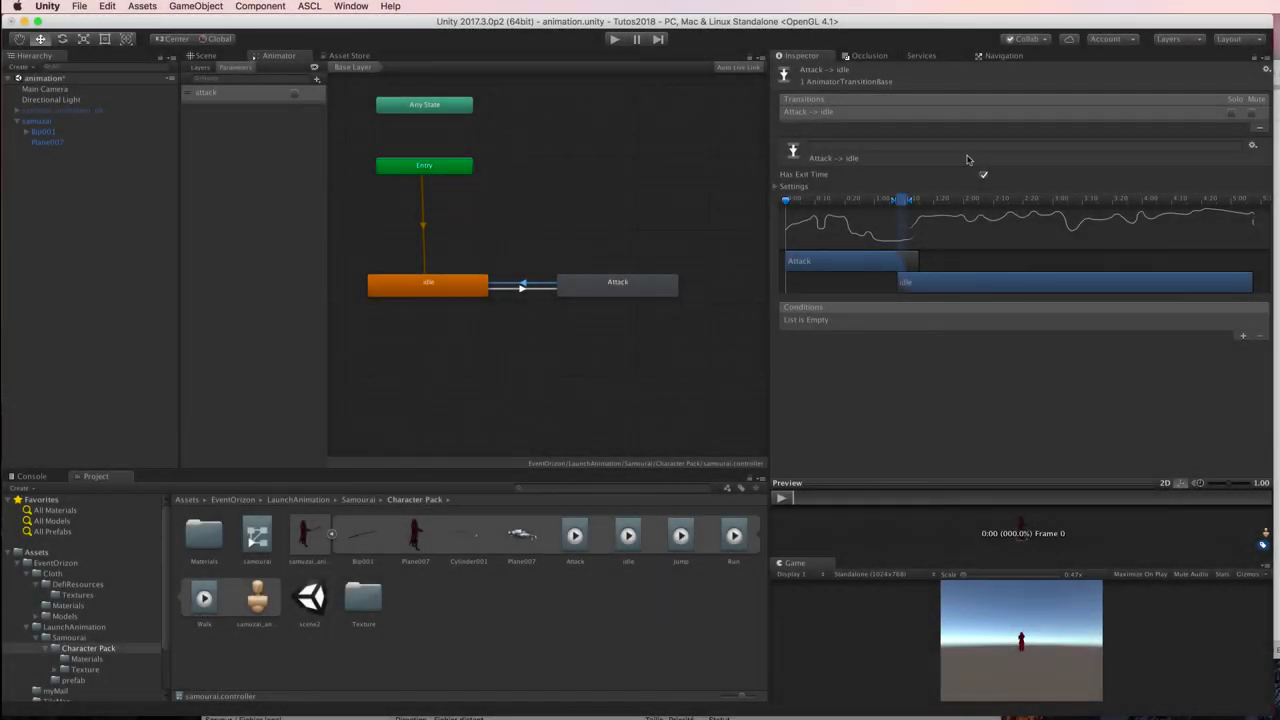
# - Save the scene, play-test the attack in the Scene view, then stop
pyautogui.press('super+s')
pyautogui.click(617, 40)
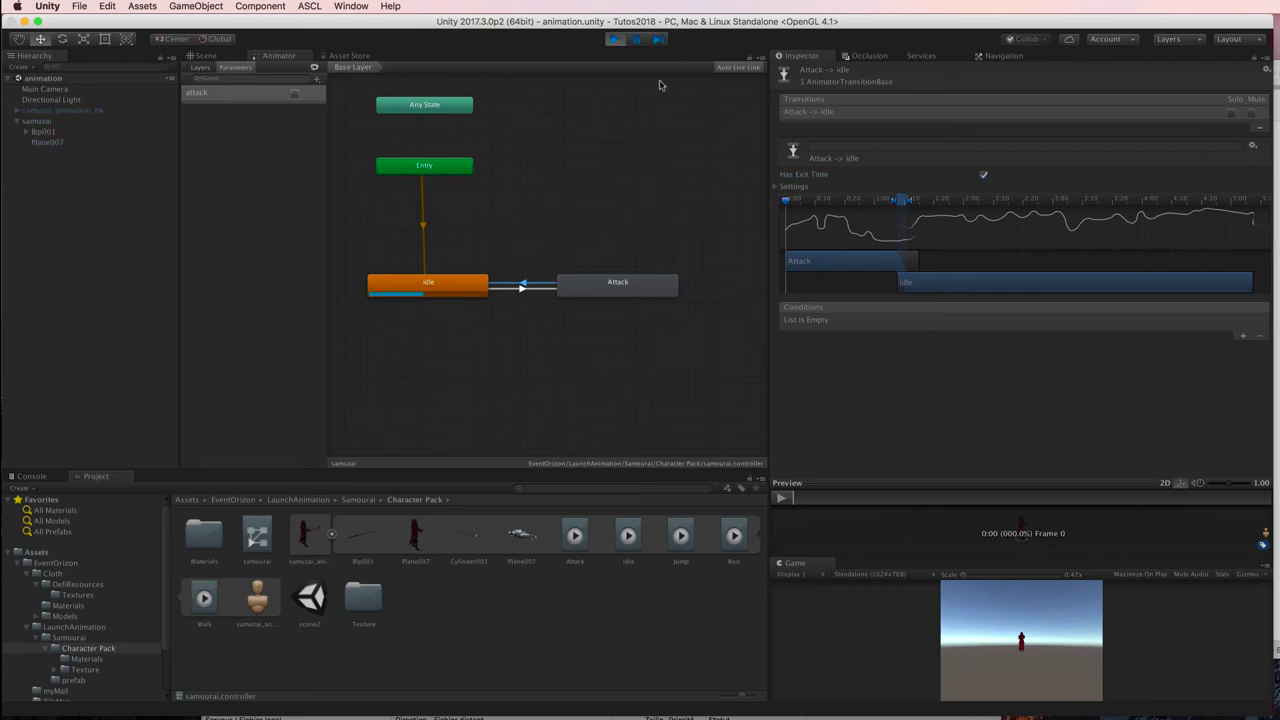
pyautogui.click(204, 58)
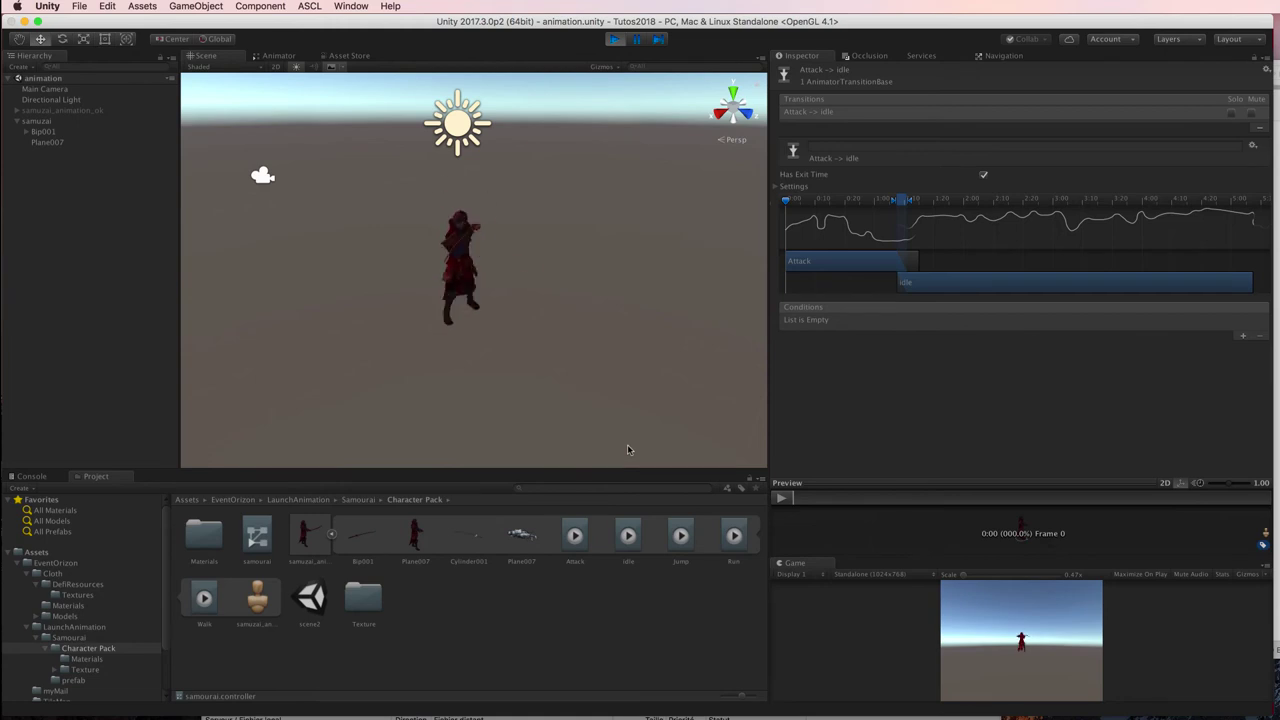
pyautogui.press('super+p')
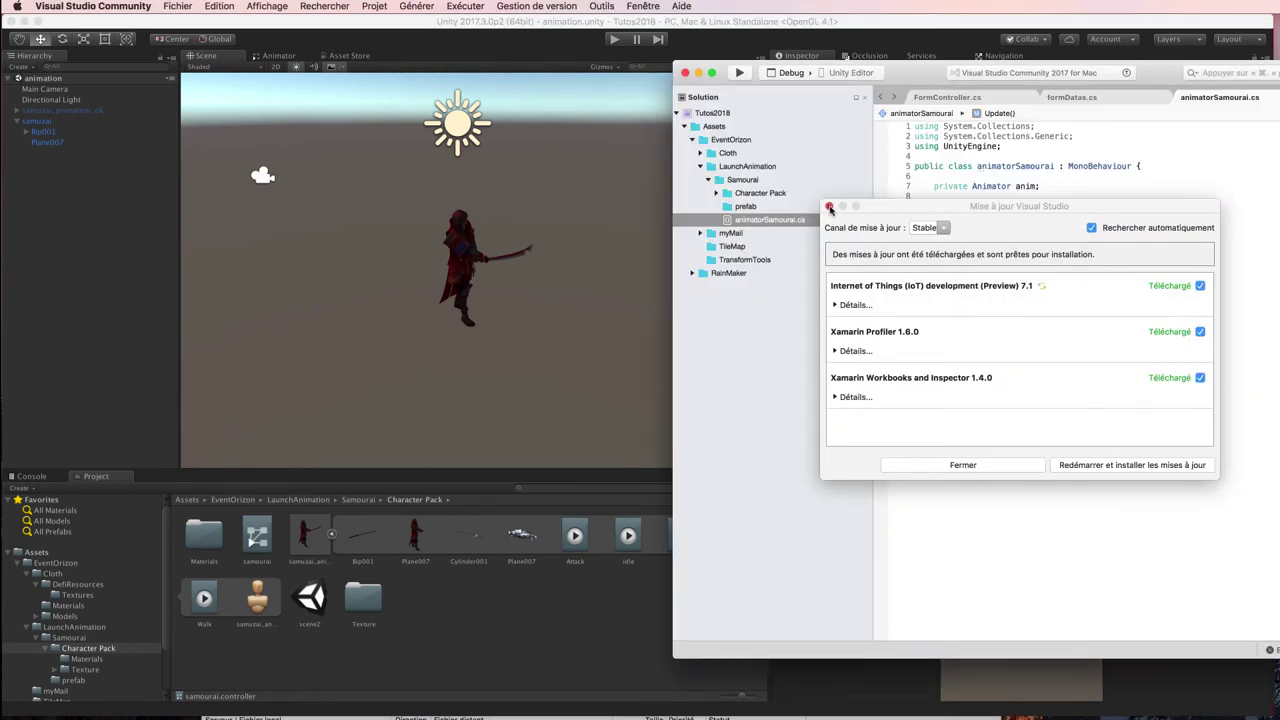
# - Dismiss the update notice, review the SetBool true and false lines 19 and 25, then return to Unity's Animator
pyautogui.click(829, 206)
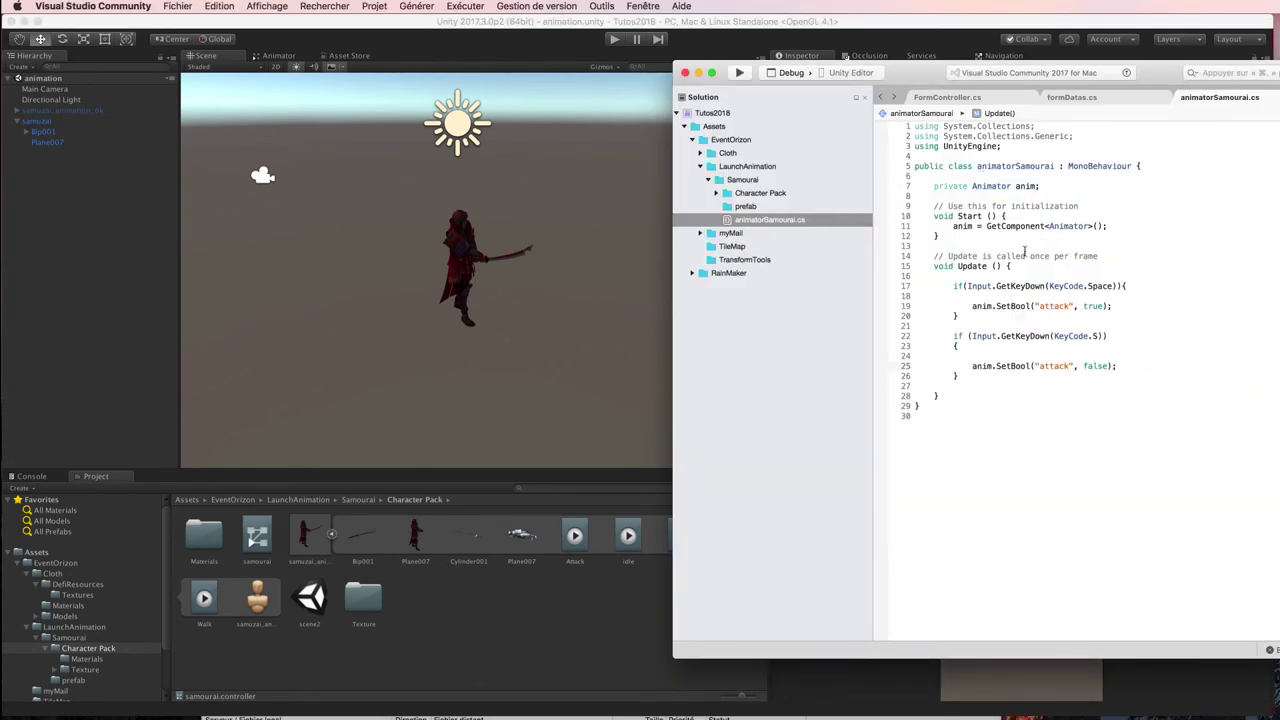
pyautogui.doubleClick(1090, 306)
pyautogui.moveTo(969, 306); pyautogui.dragTo(1150, 308)
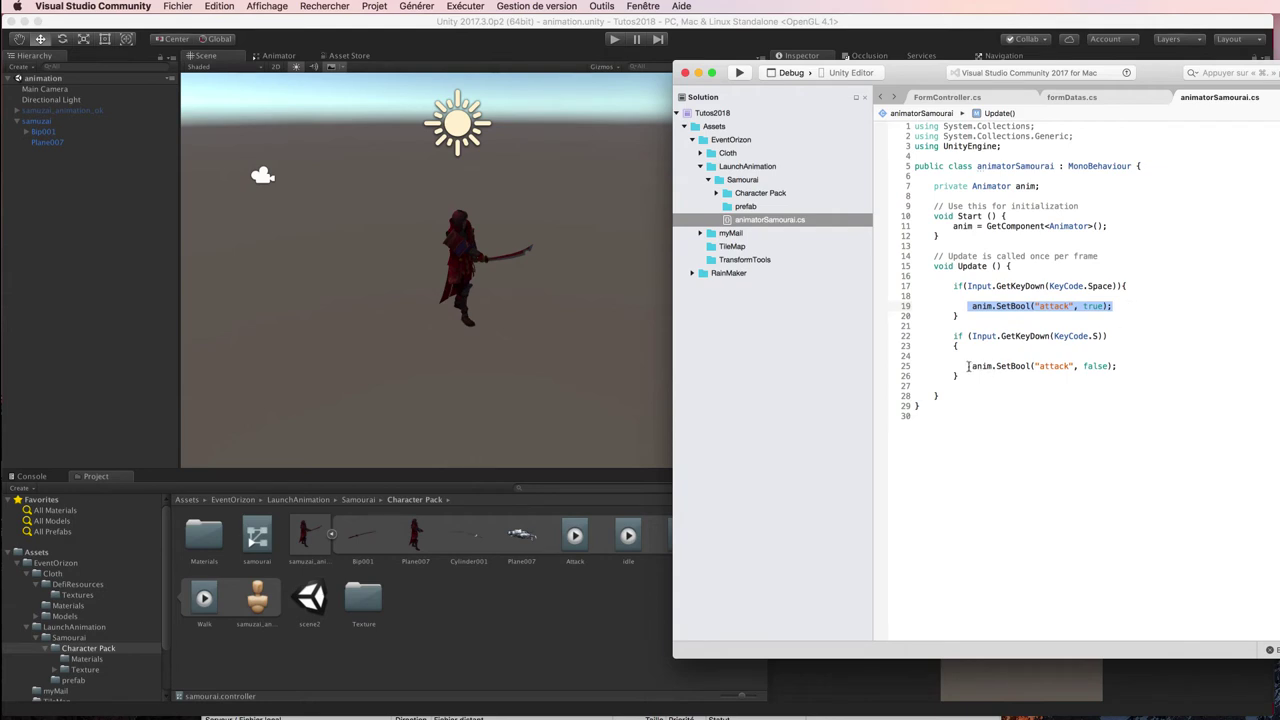
pyautogui.moveTo(968, 366); pyautogui.dragTo(1150, 369)
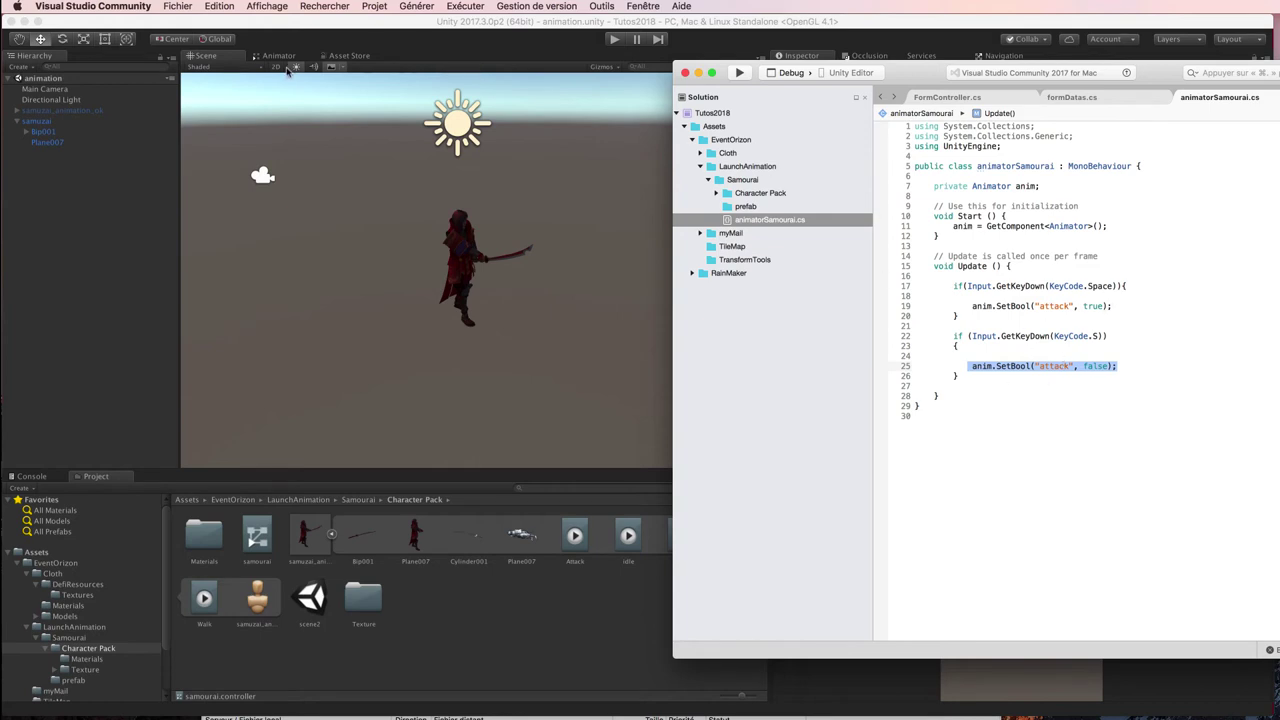
pyautogui.click(281, 62)
pyautogui.click(279, 57)
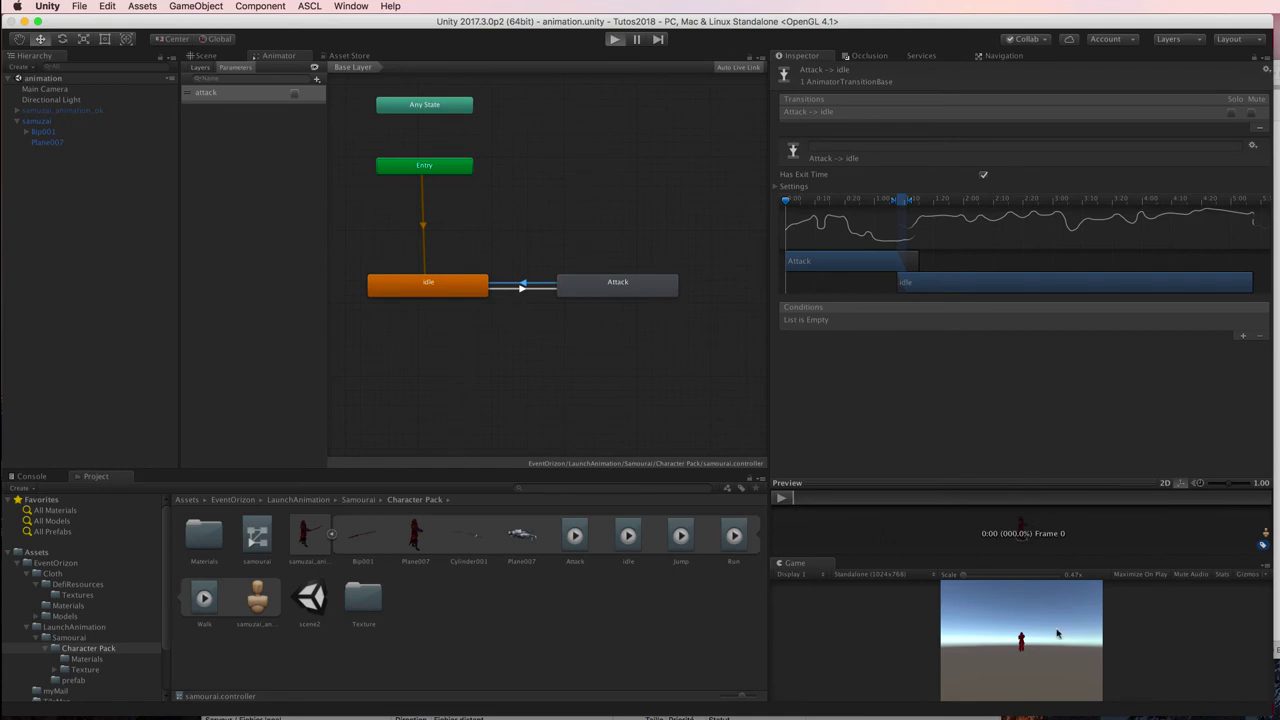
# - Tick the attack bool during Play to watch idle switch to Attack, then stop playing
pyautogui.click(996, 665)
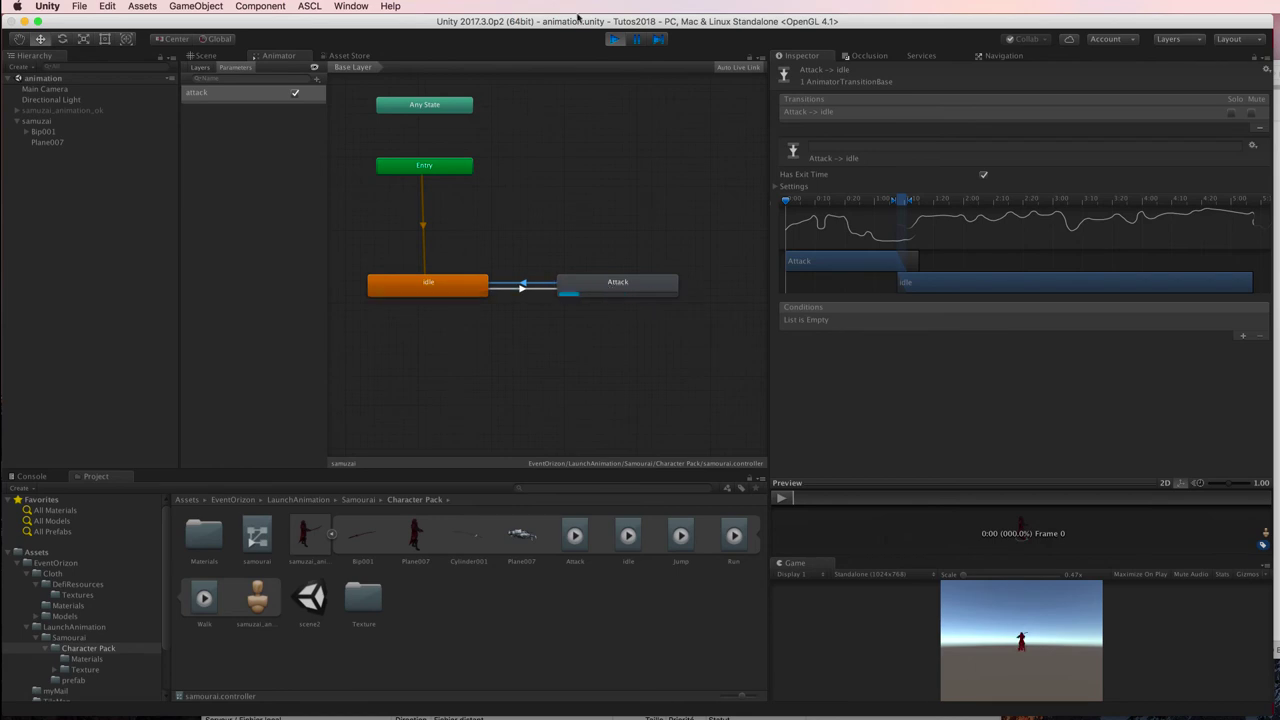
pyautogui.click(615, 41)
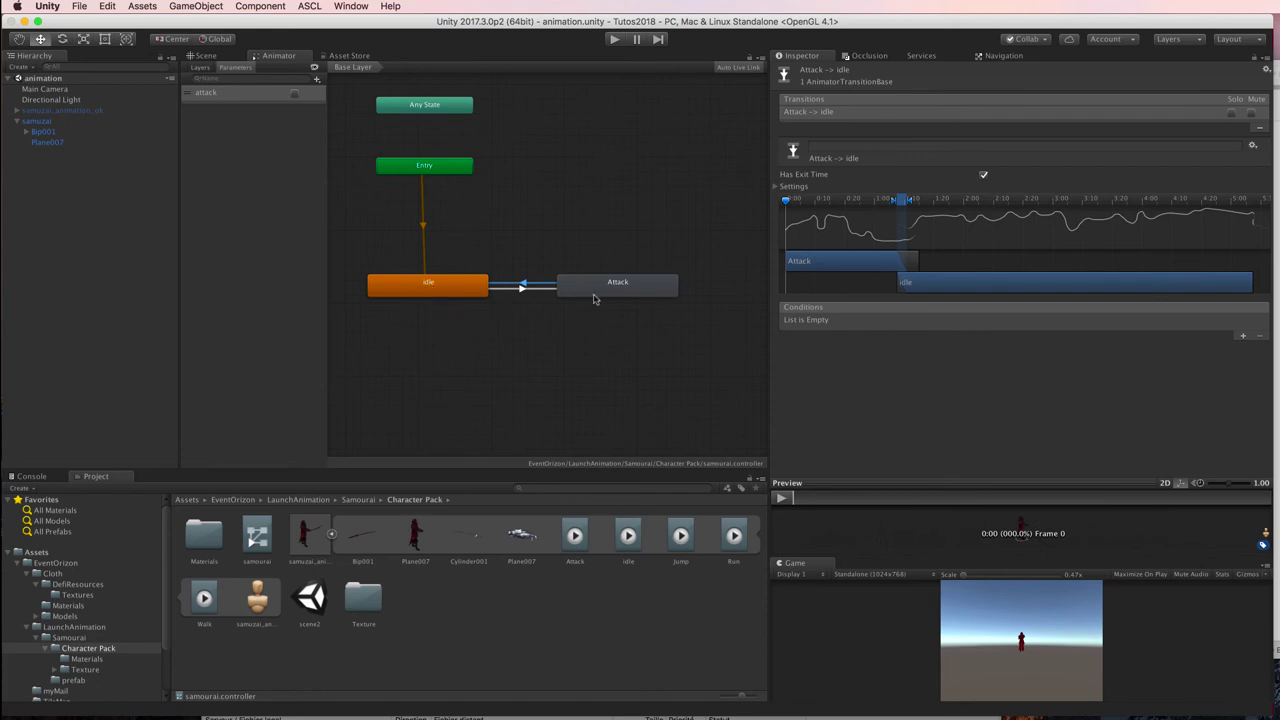
# - Add a Trigger parameter named launchAttack to the Animator, then switch back to Visual Studio
pyautogui.click(316, 79)
pyautogui.click(335, 127)
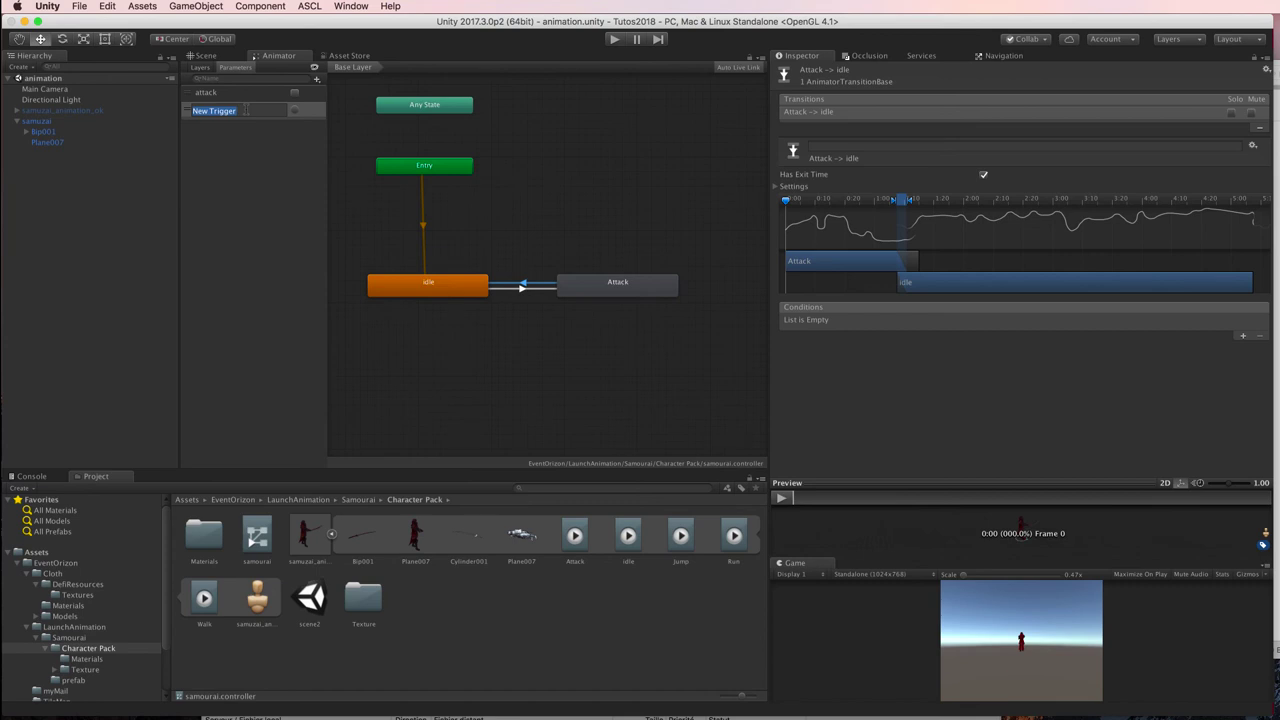
pyautogui.write('launchAttack')
pyautogui.click(247, 112)
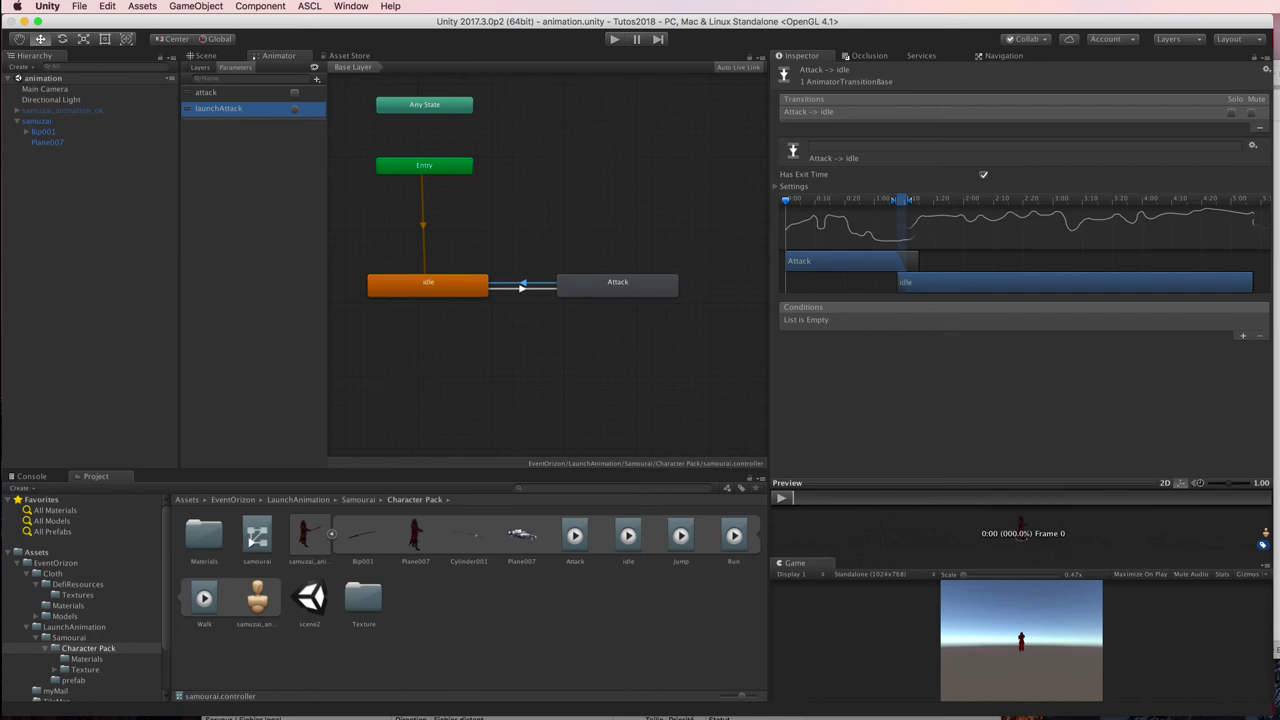
pyautogui.press('super+Tab')
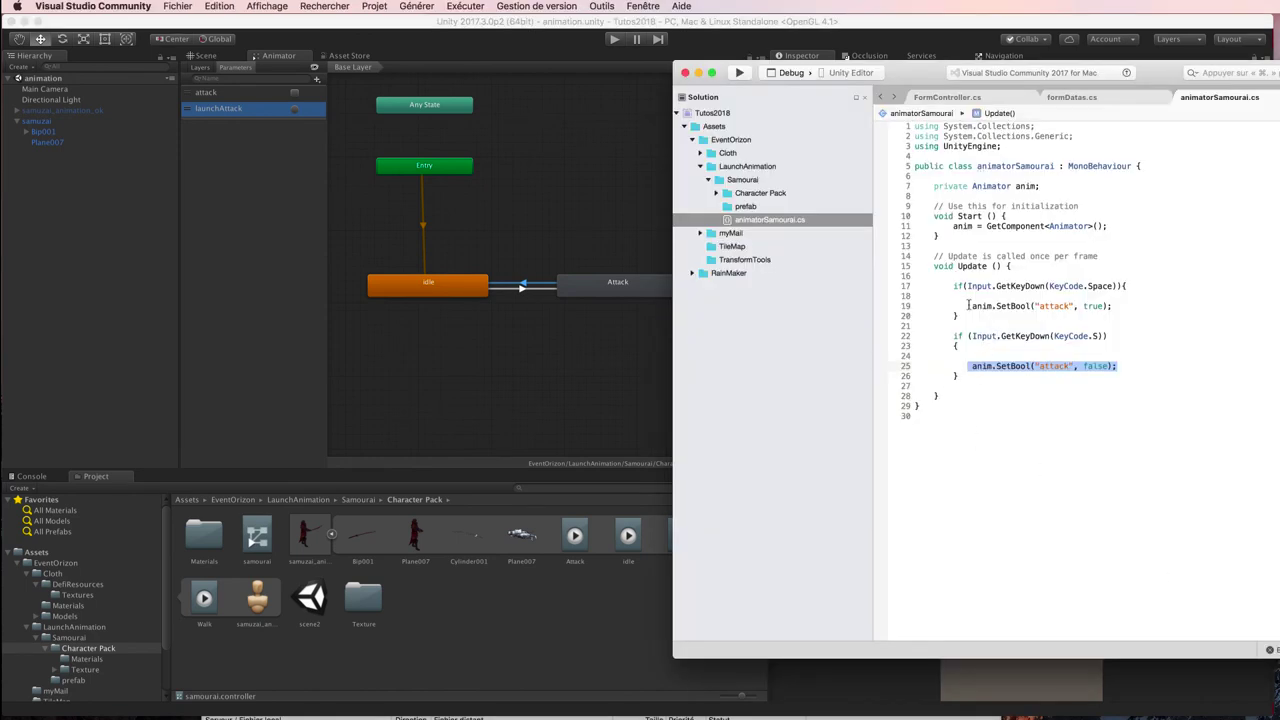
# - Add anim.SetTrigger("launchAttack"); on a new line below line 19
pyautogui.click(1126, 305)
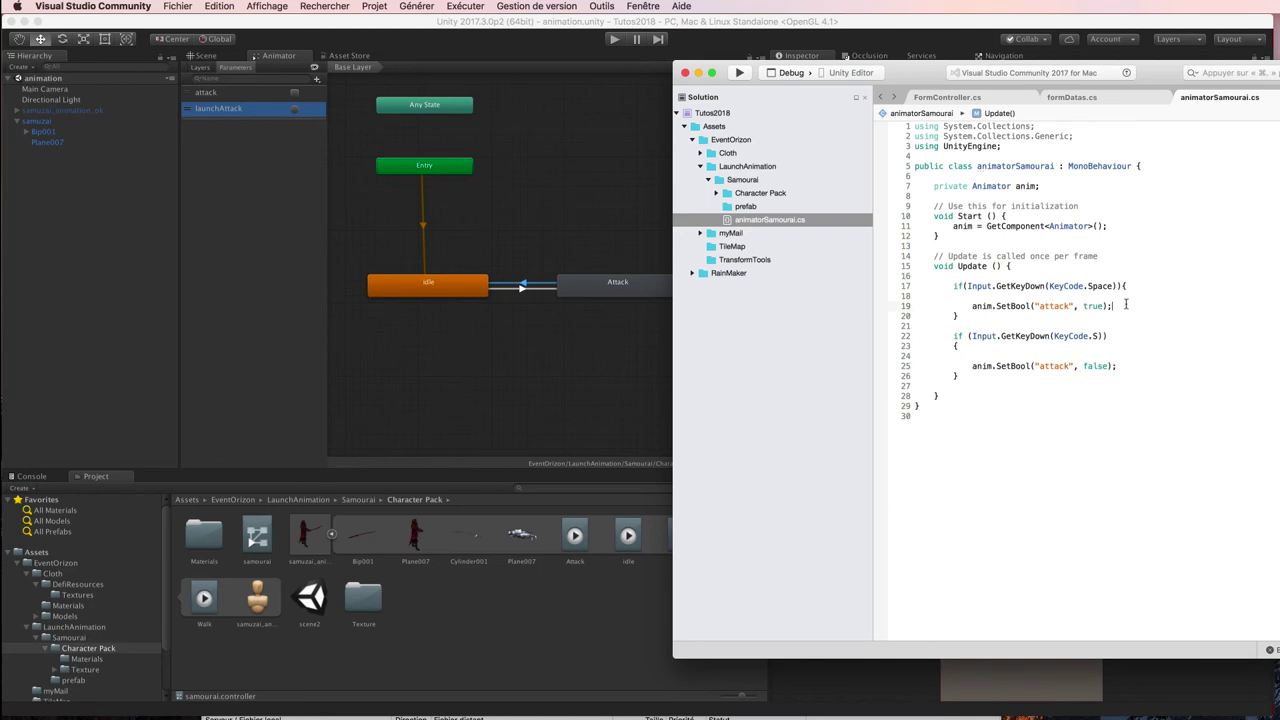
pyautogui.press('Return')
pyautogui.write('anaim.')
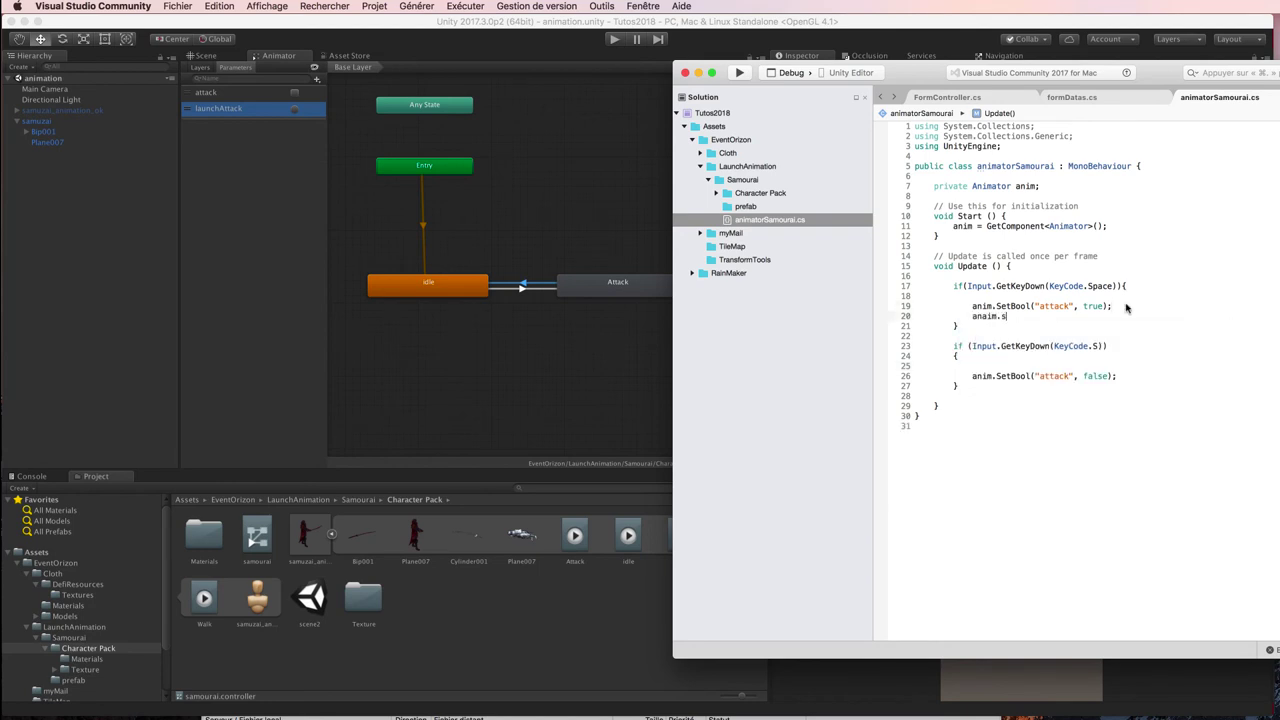
pyautogui.write('set')
pyautogui.press('BackSpace')
pyautogui.press('BackSpace')
pyautogui.press('BackSpace')
pyautogui.write('im')
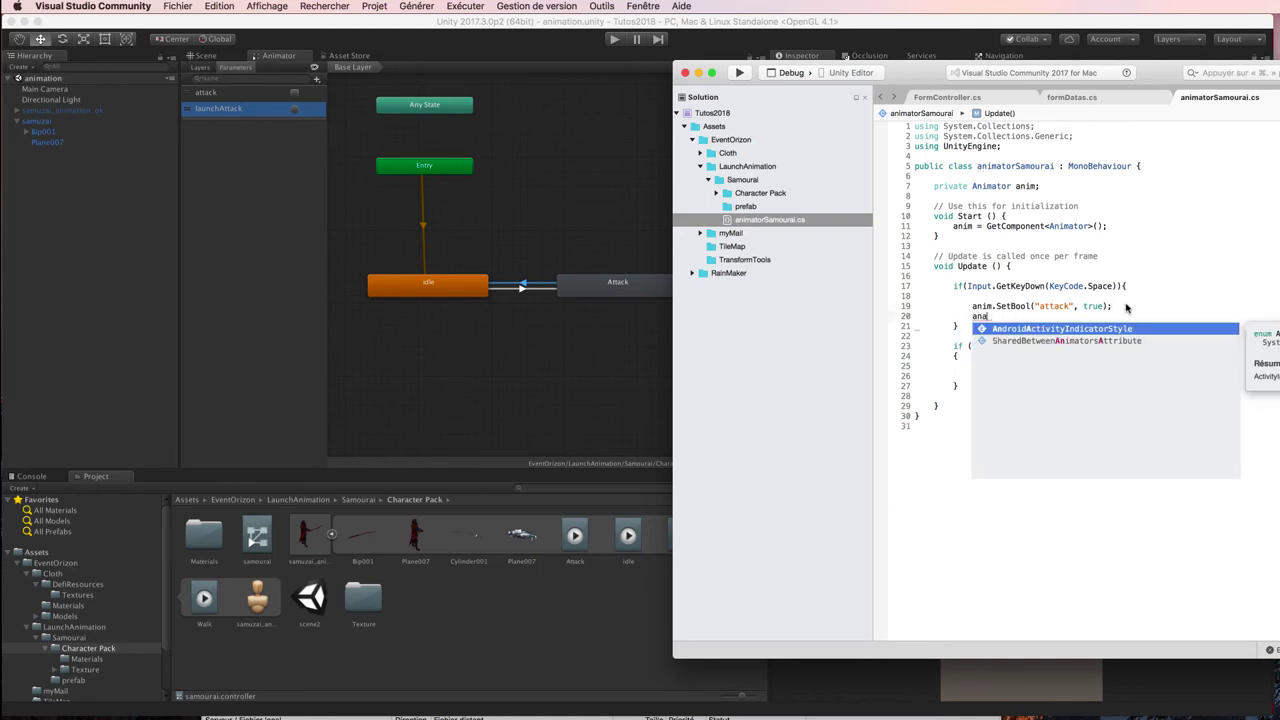
pyautogui.write('.set')
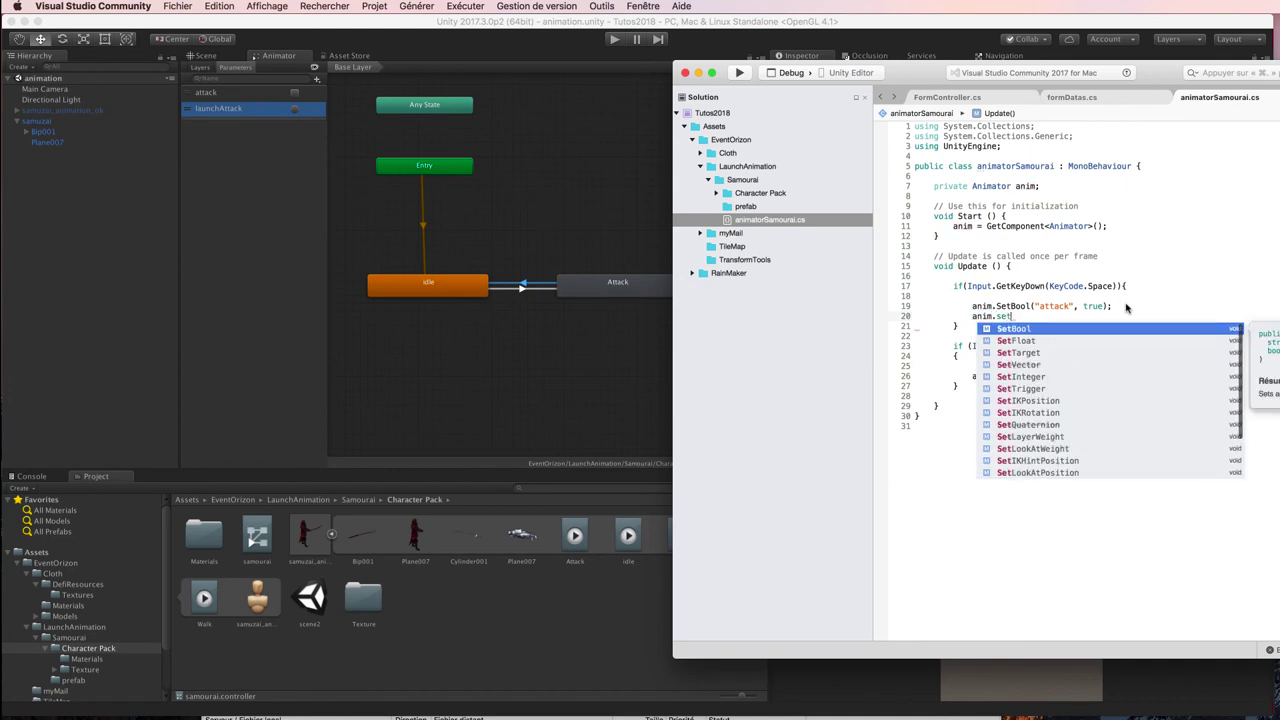
pyautogui.write('T')
pyautogui.press('Down')
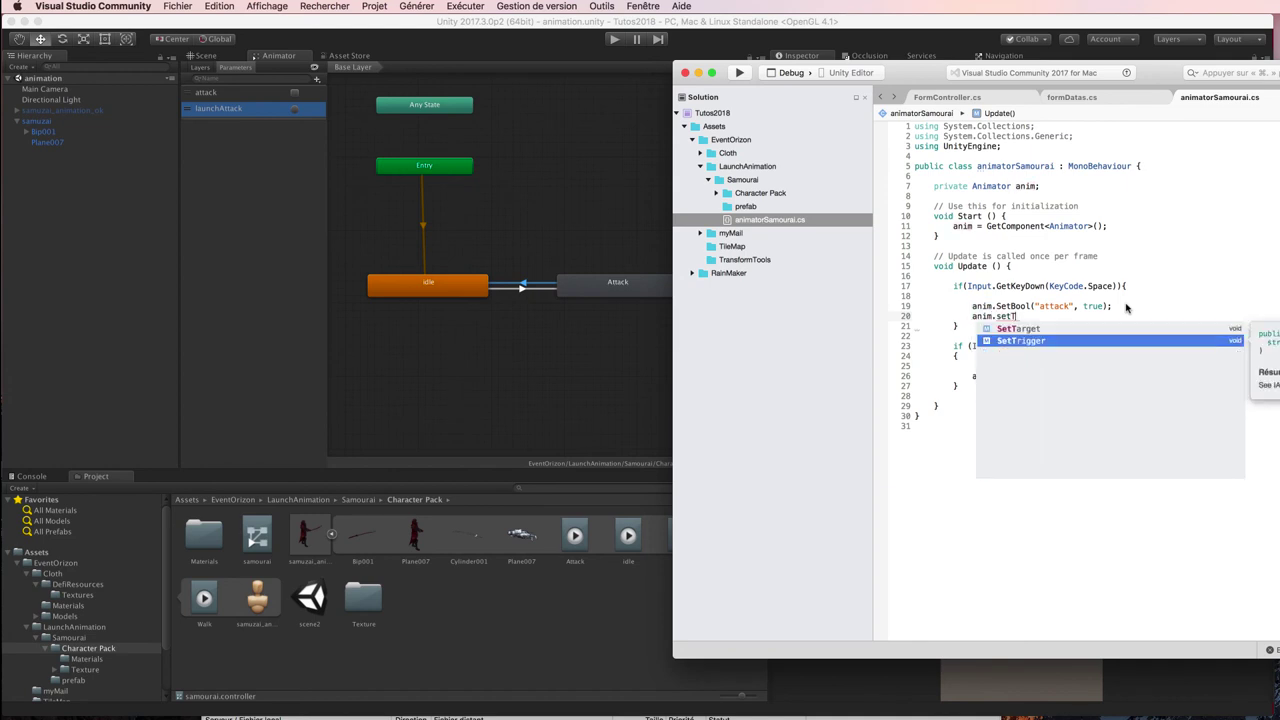
pyautogui.press('Return')
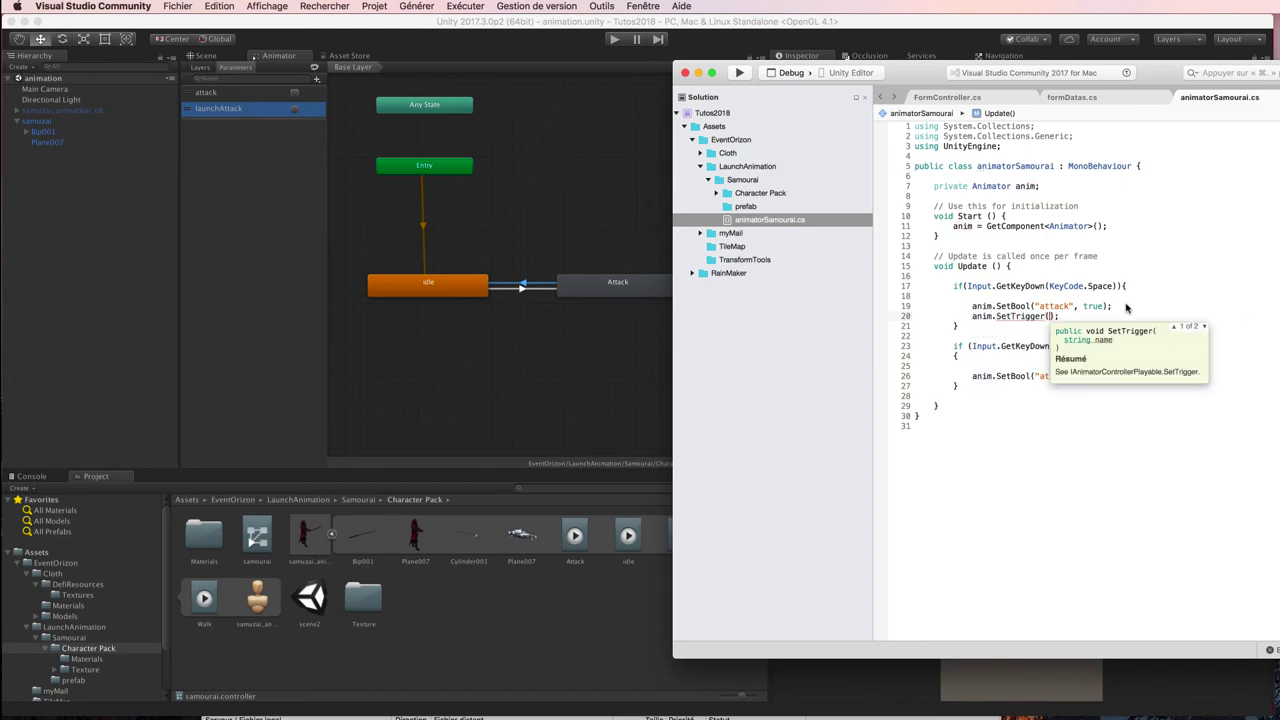
pyautogui.write('"')
pyautogui.write('launchAttac')
pyautogui.write('k')
pyautogui.press('Escape')
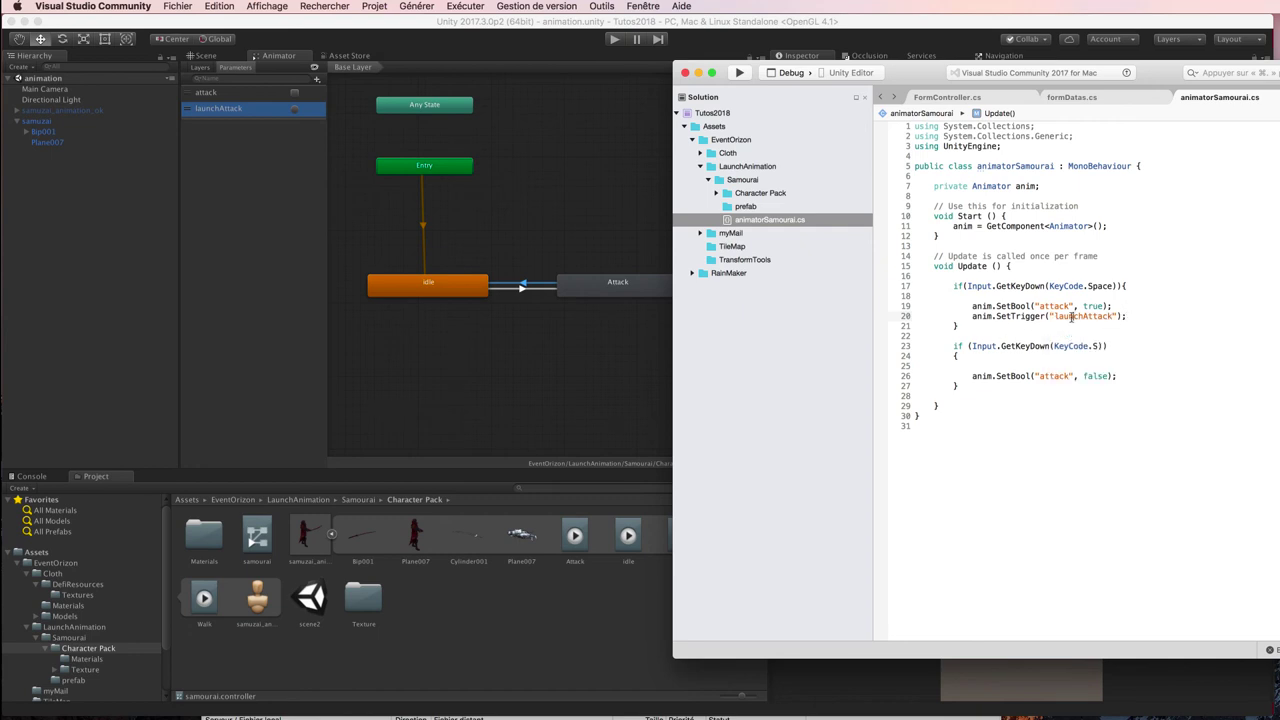
pyautogui.doubleClick(1072, 317)
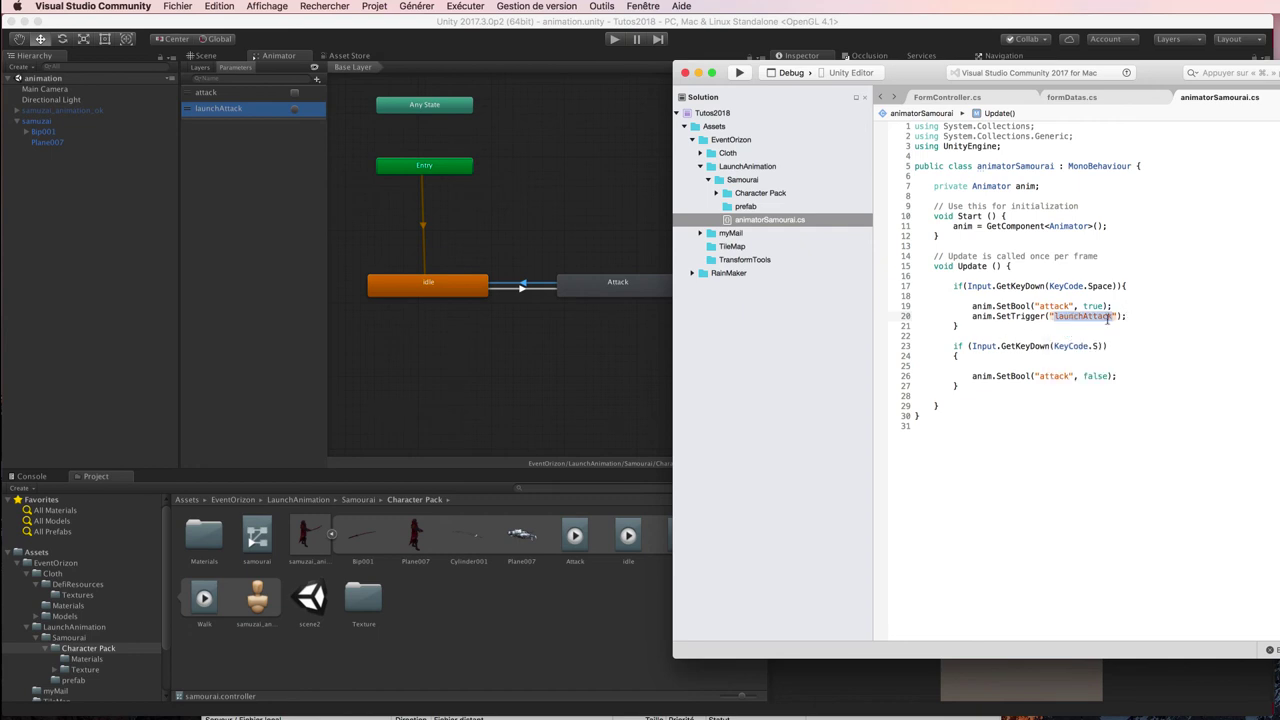
# - Comment out the SetBool attack true line with //
pyautogui.click(970, 306)
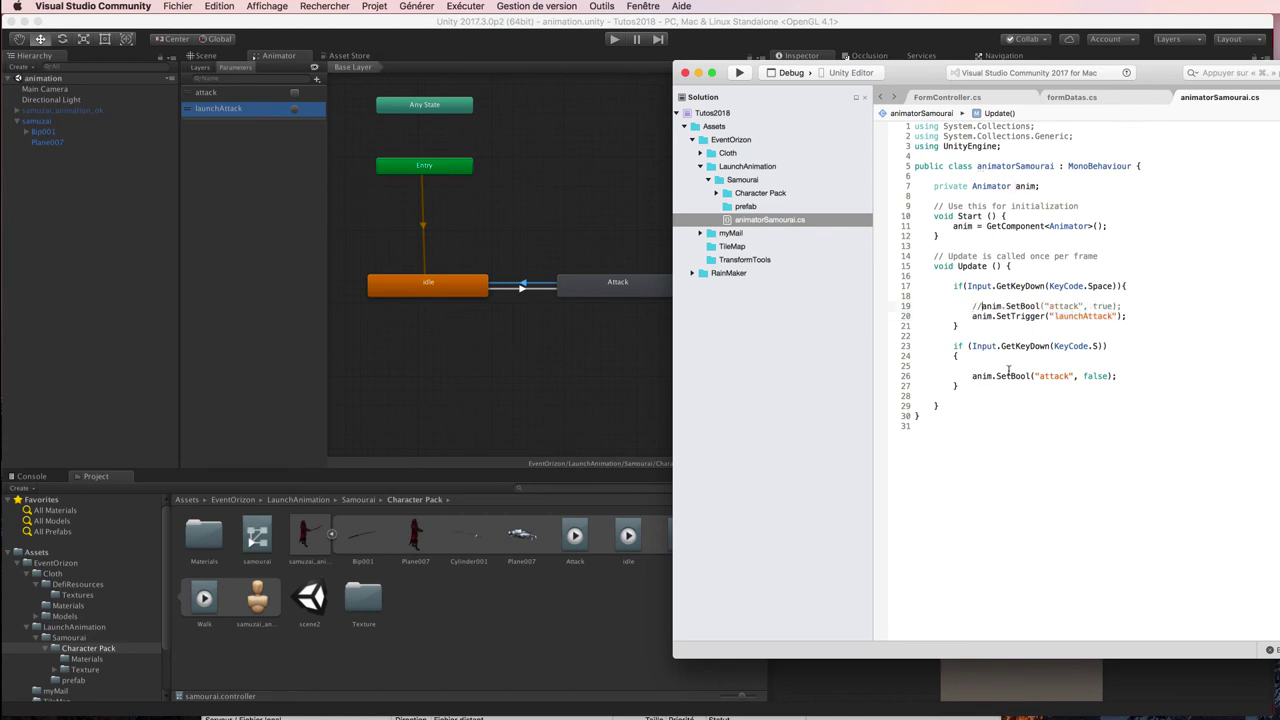
pyautogui.write('//')
pyautogui.click(1132, 317)
# - Back in Unity, run Play mode briefly to test the script, then stop
pyautogui.click(488, 56)
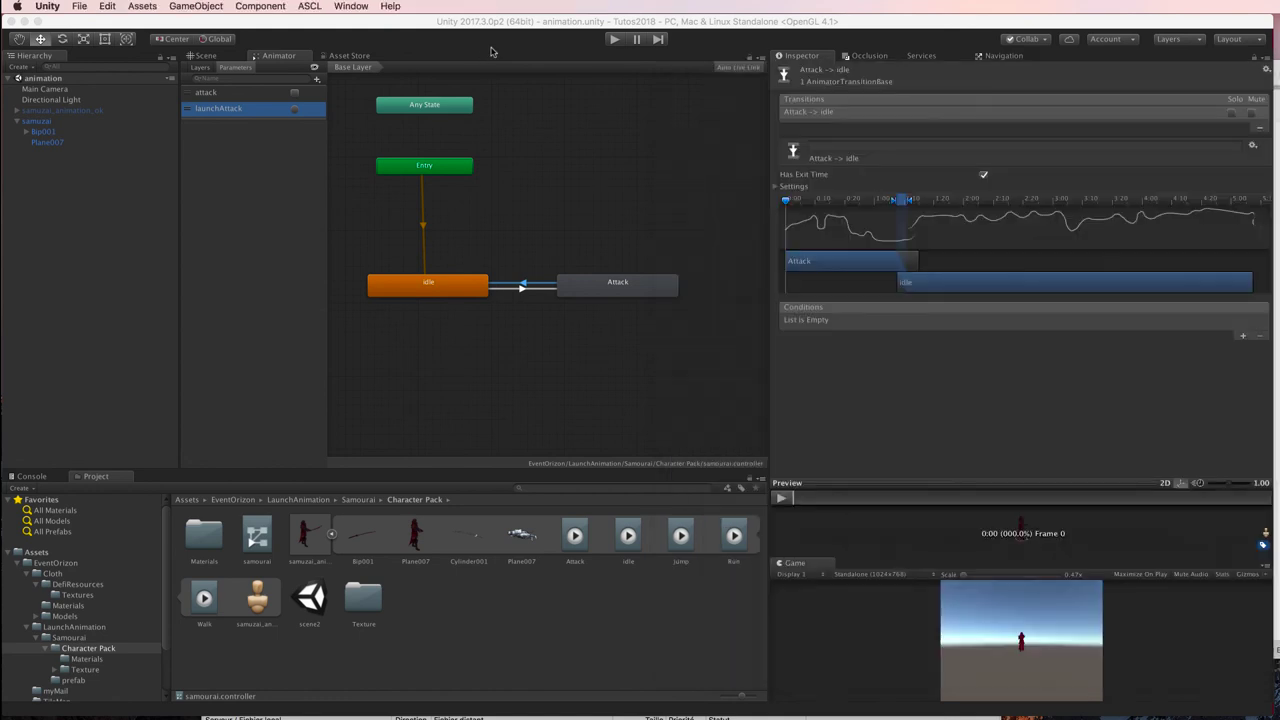
pyautogui.click(615, 40)
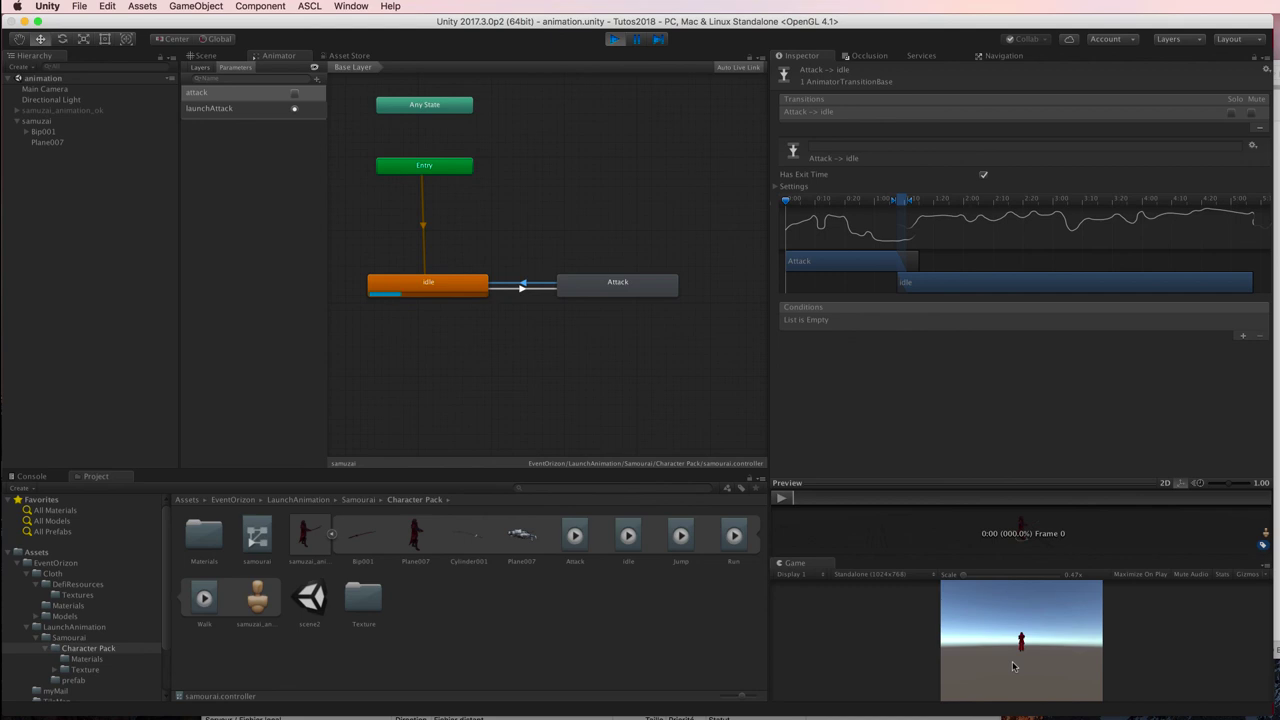
pyautogui.click(615, 40)
# - Give the idle-to-Attack transition a launchAttack condition and remove the attack bool condition
pyautogui.click(520, 289)
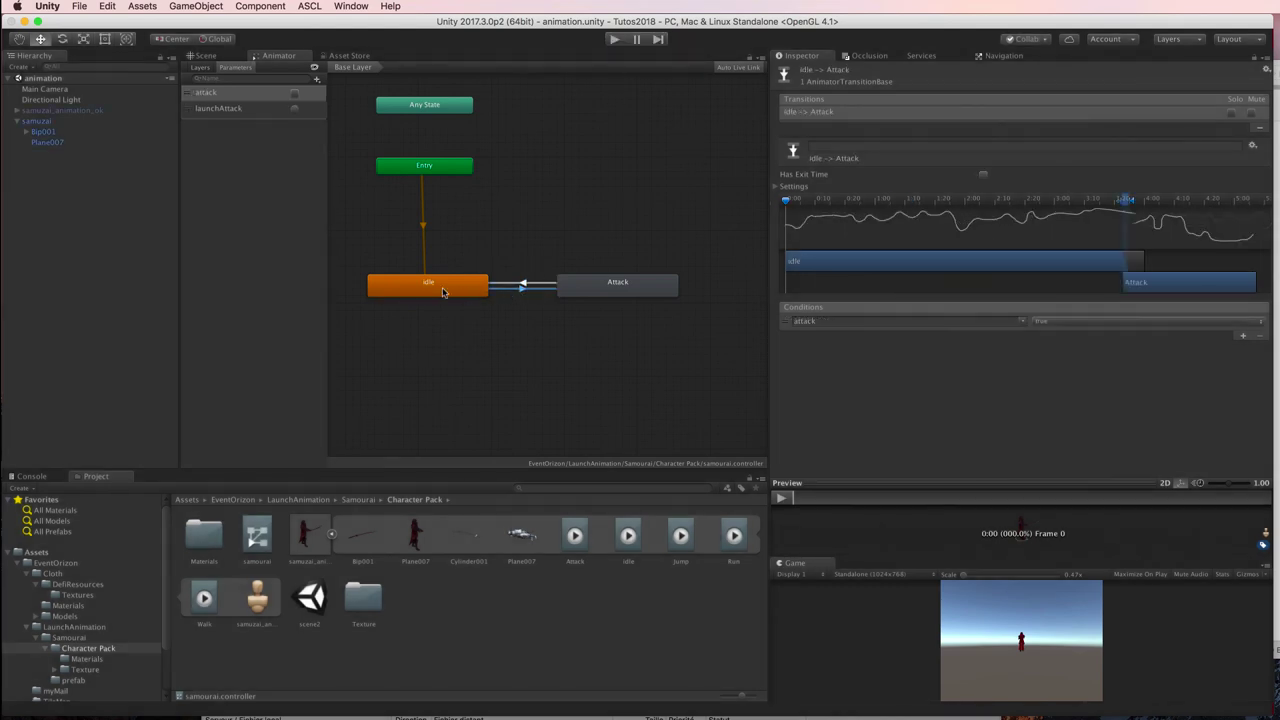
pyautogui.click(1245, 338)
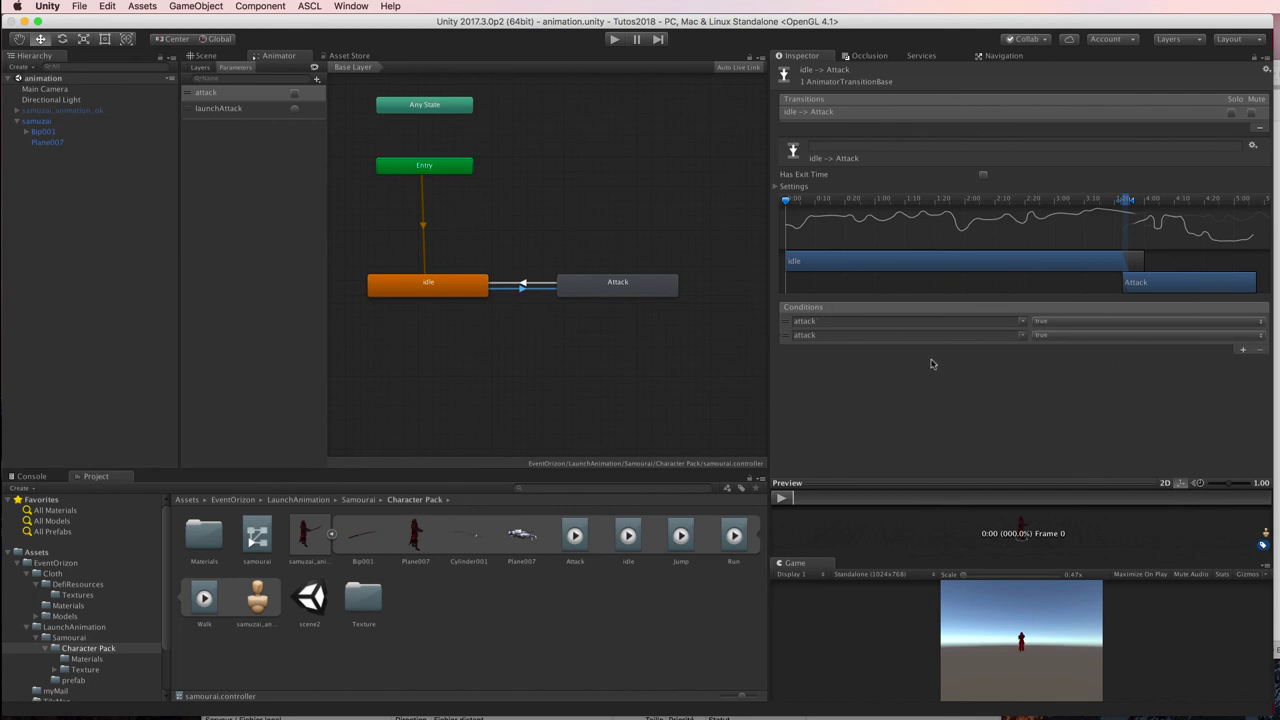
pyautogui.click(1022, 335)
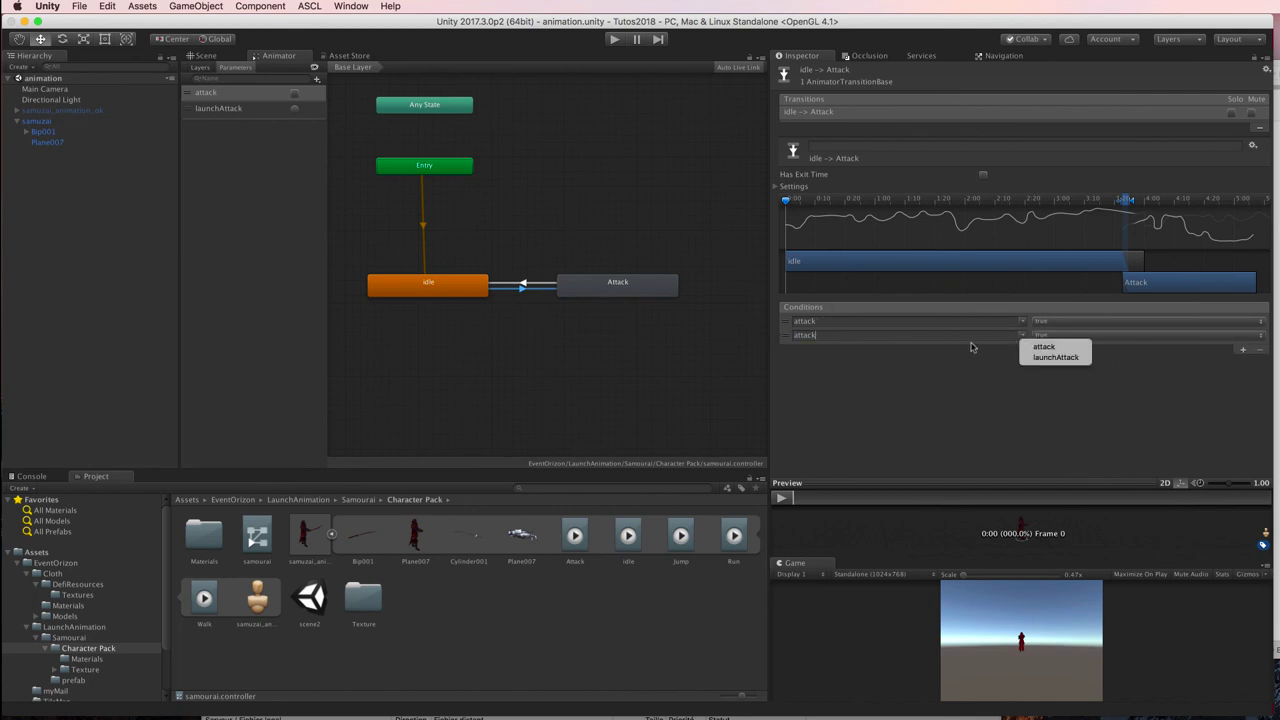
pyautogui.click(1040, 357)
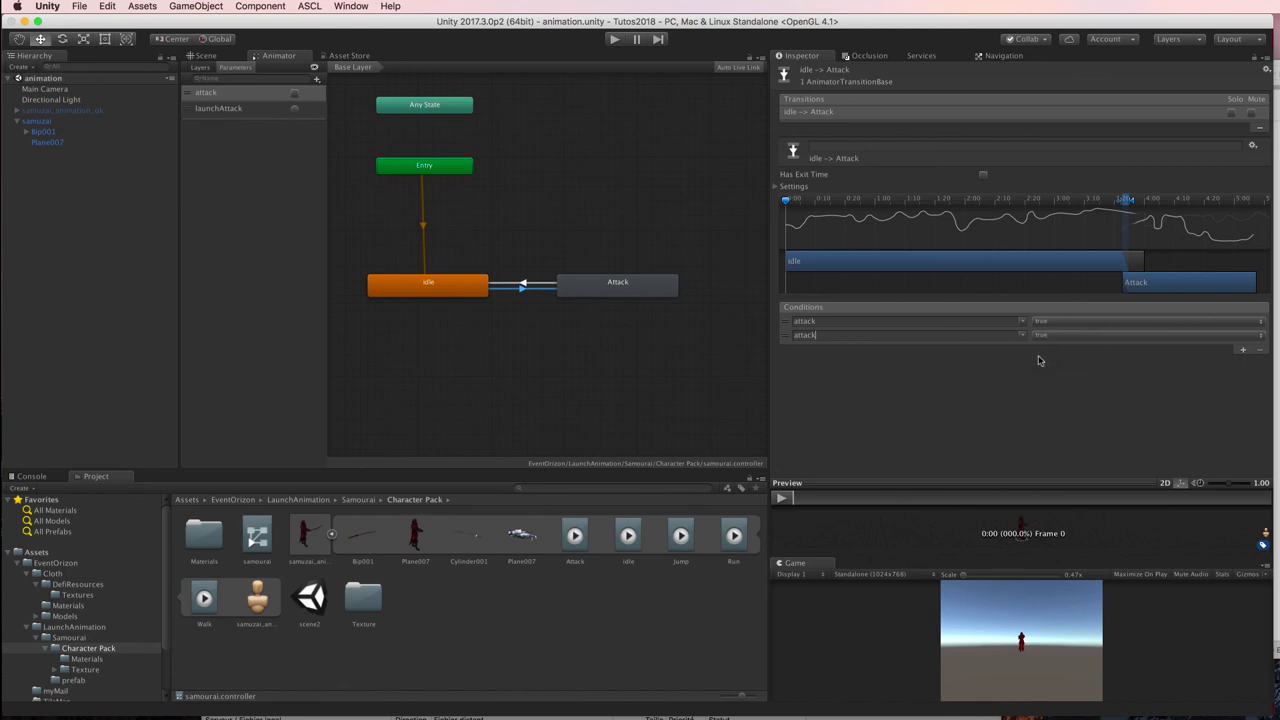
pyautogui.click(786, 322)
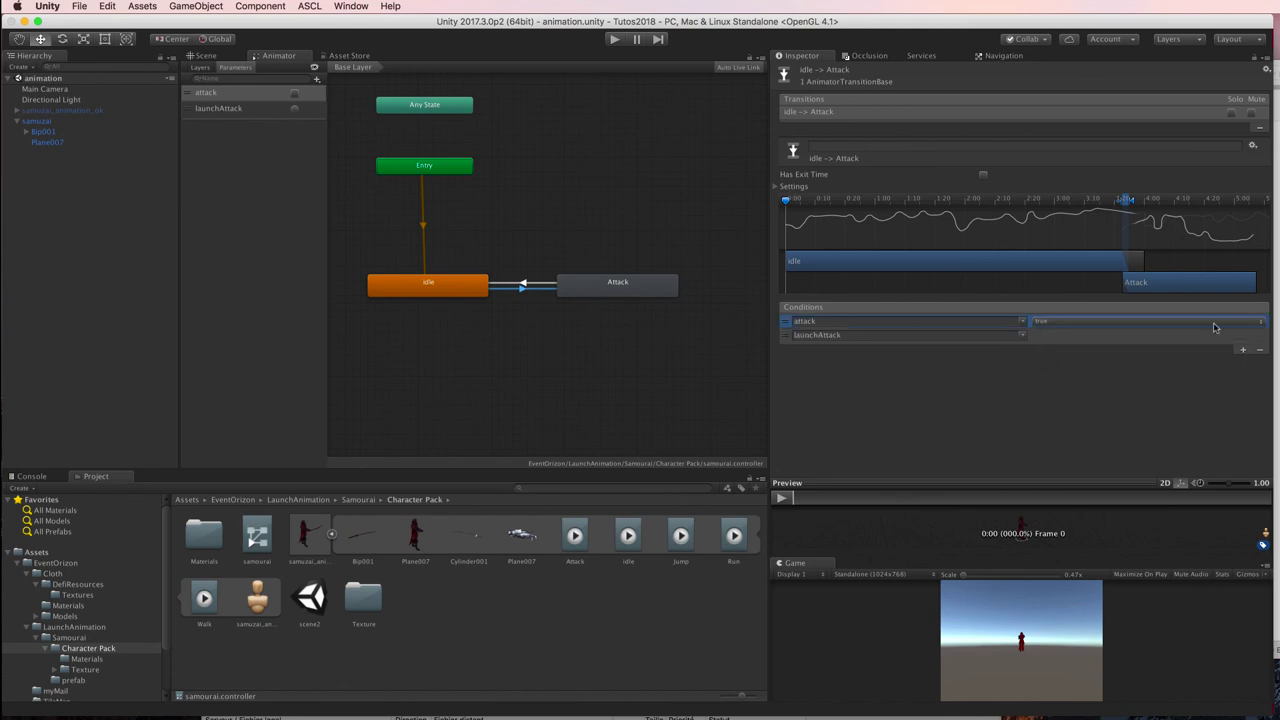
pyautogui.click(1260, 350)
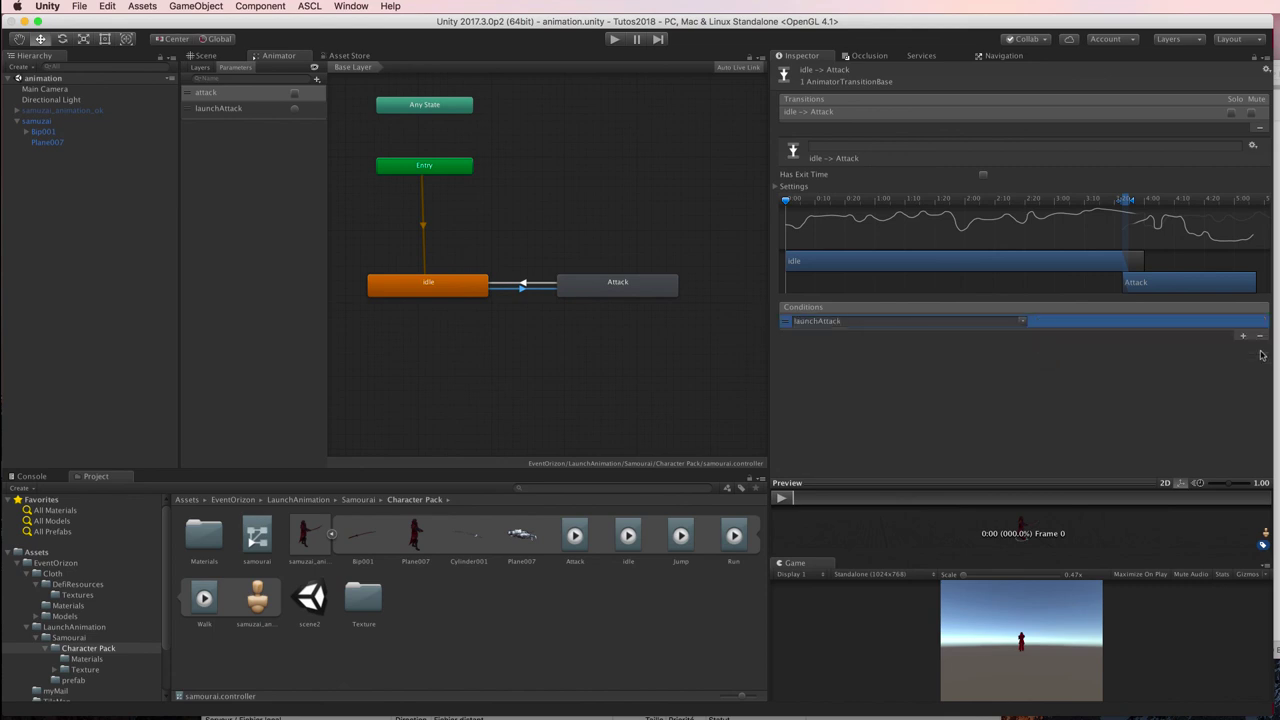
# - Play the scene, press Space in the Game view to fire the attack, then stop from Scene view
pyautogui.click(614, 40)
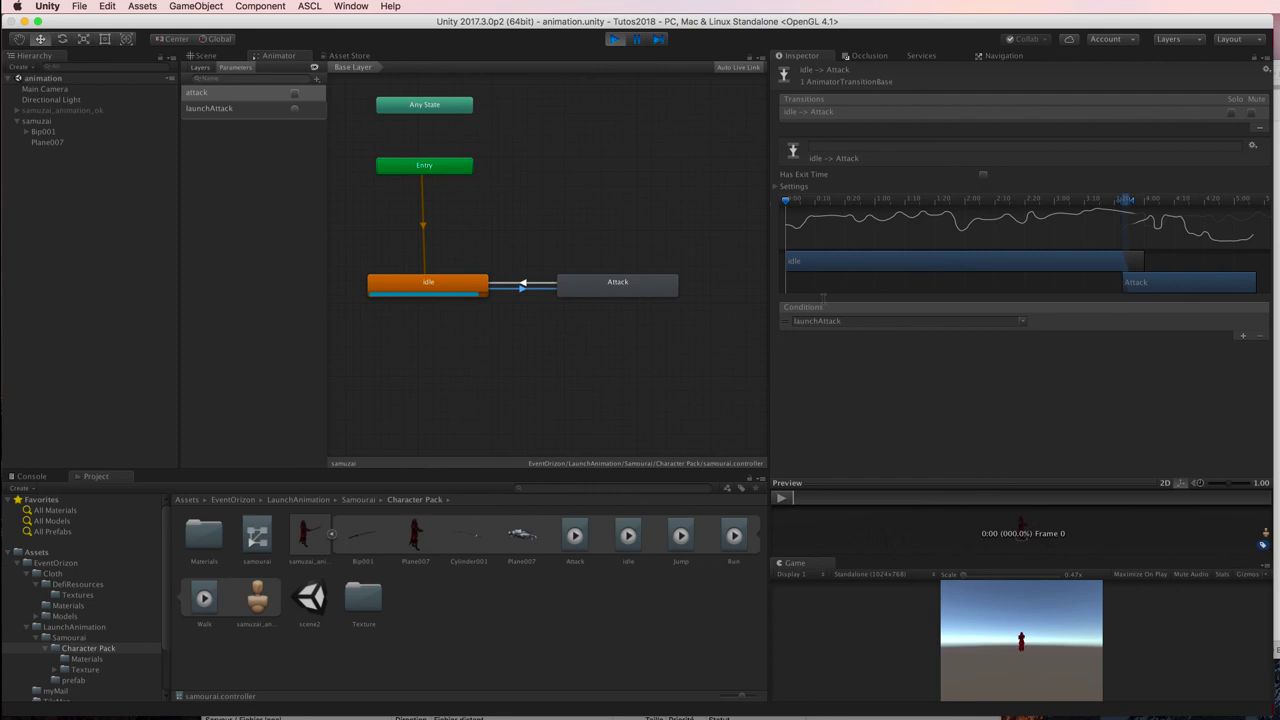
pyautogui.click(1025, 670)
pyautogui.click(206, 57)
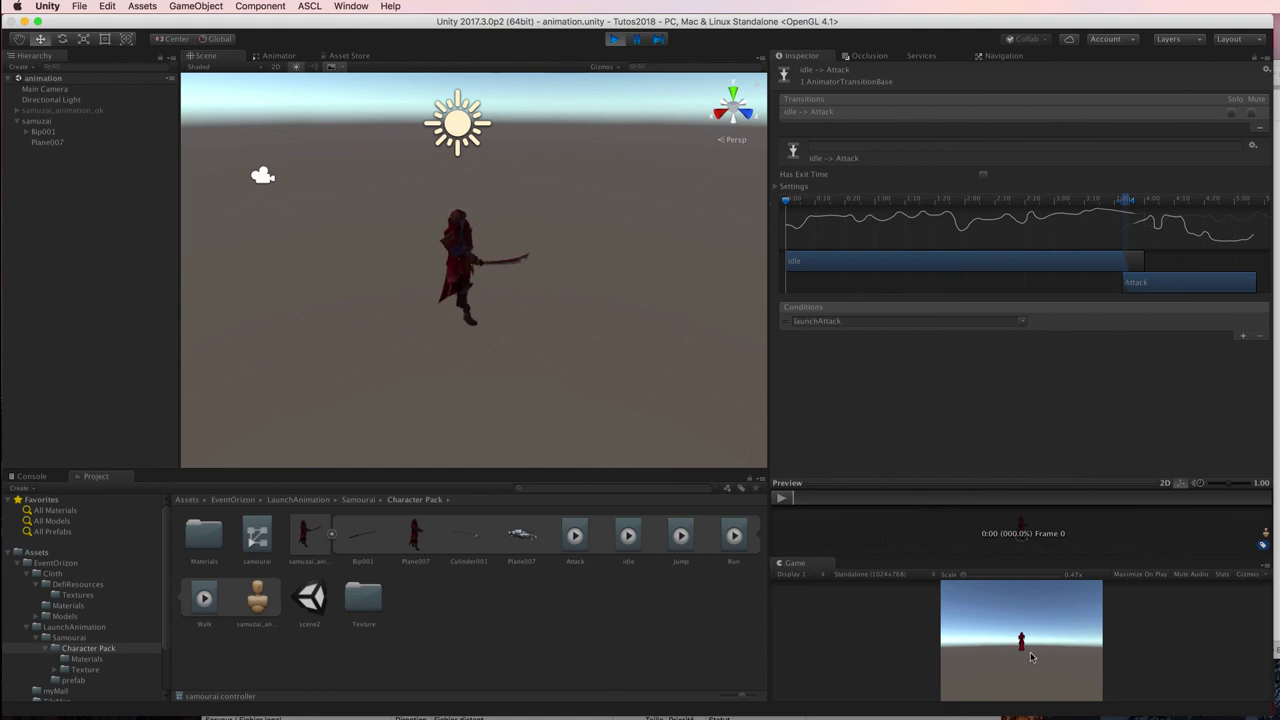
pyautogui.click(618, 40)
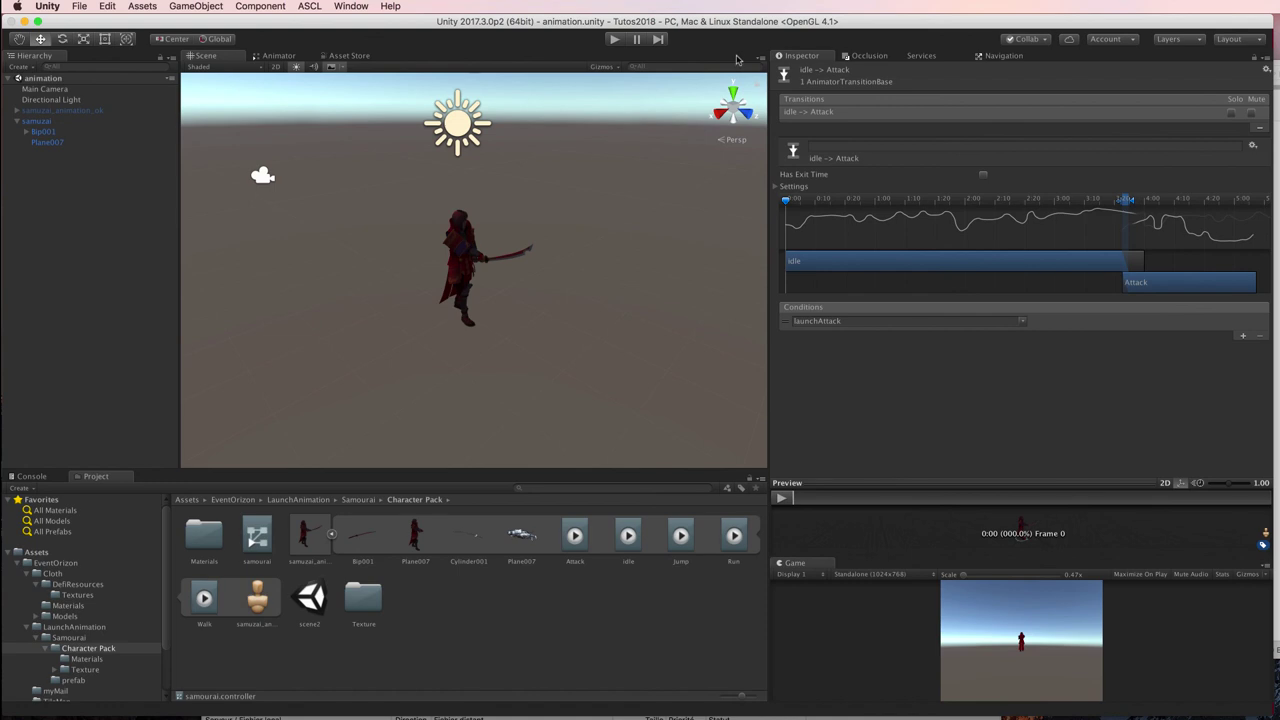